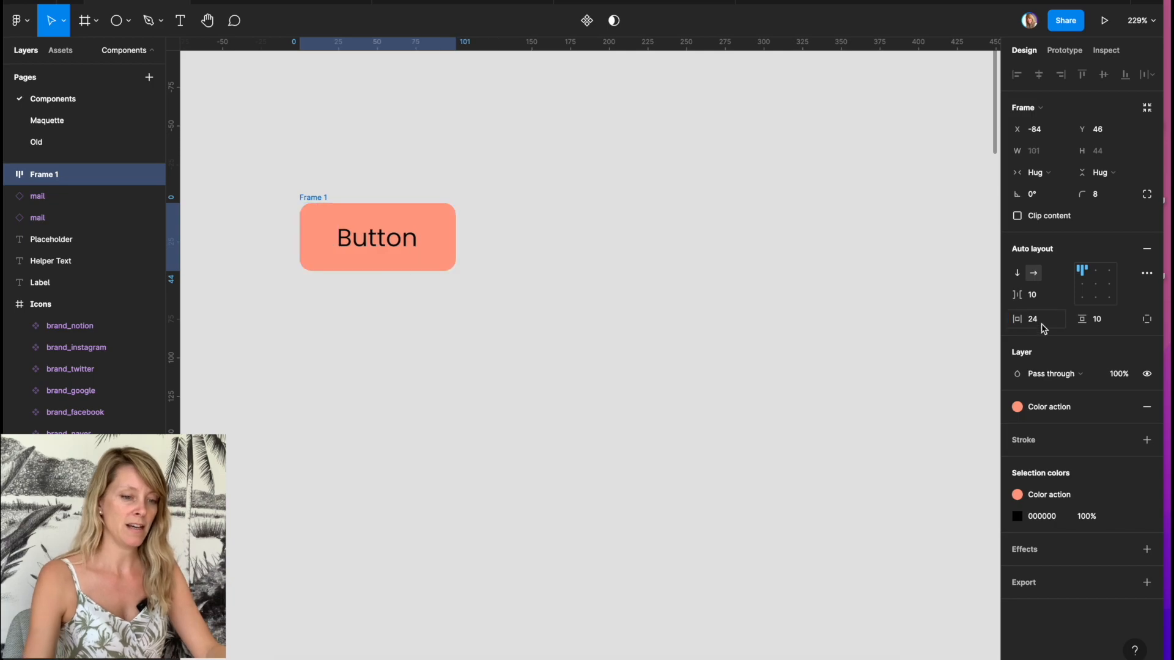
Set the button frame's vertical padding to 16 and turn the frame into a component
click(1094, 319)
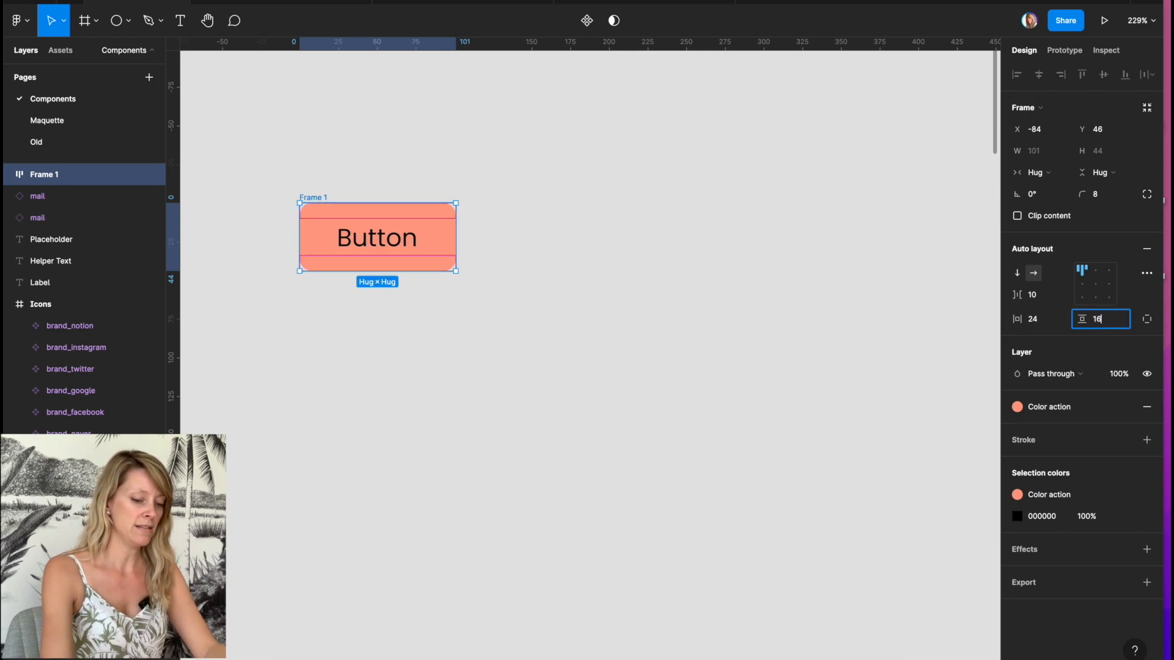
key(Return)
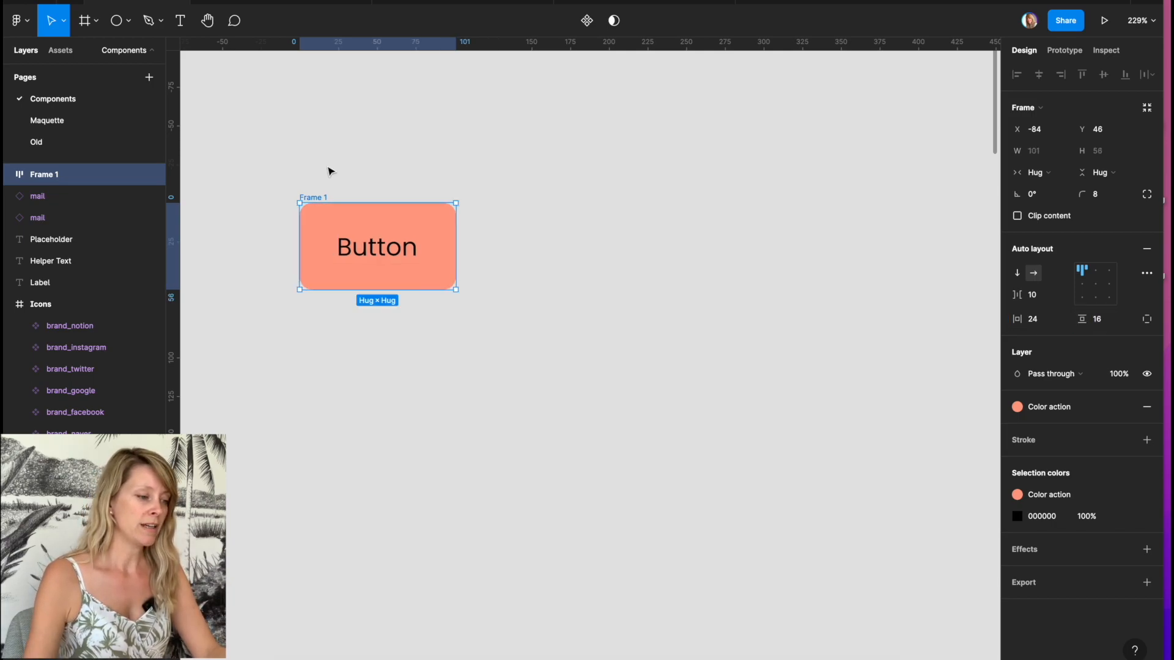
click(588, 24)
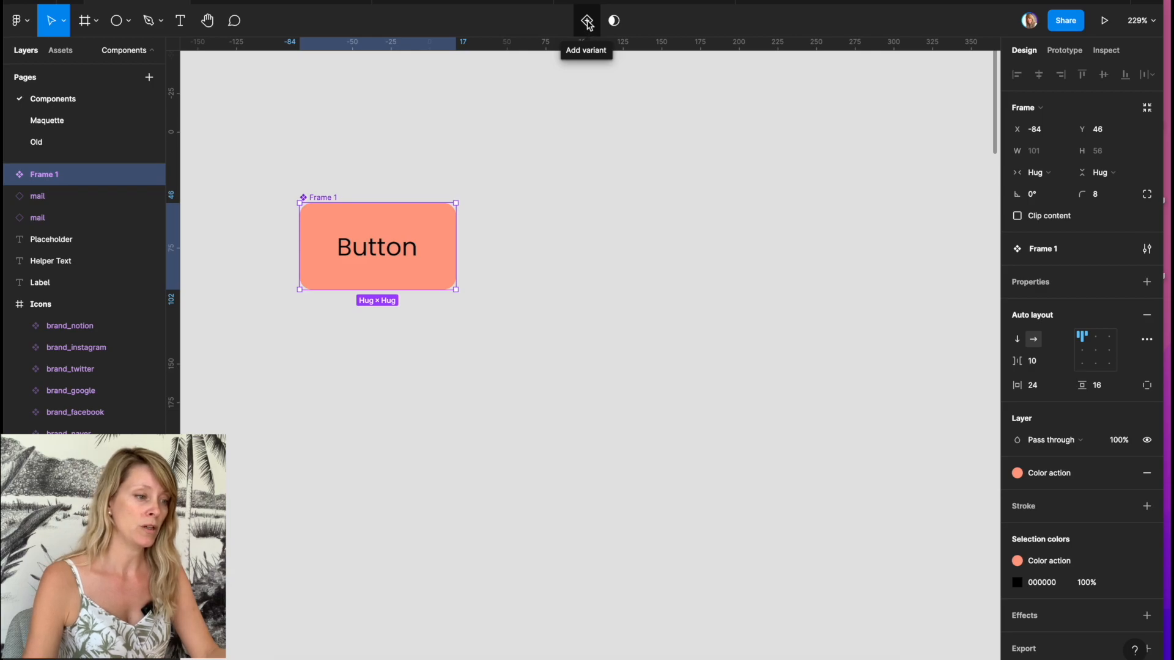
Try adding a variant to the button component, and undo it
click(587, 22)
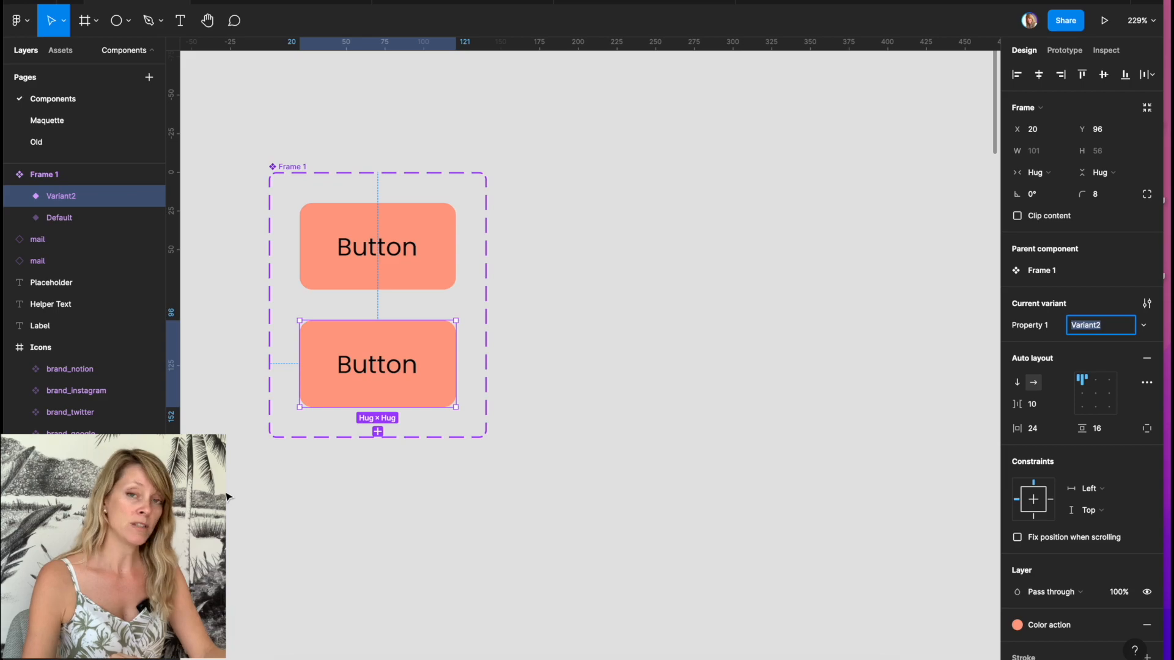
key(ctrl+z)
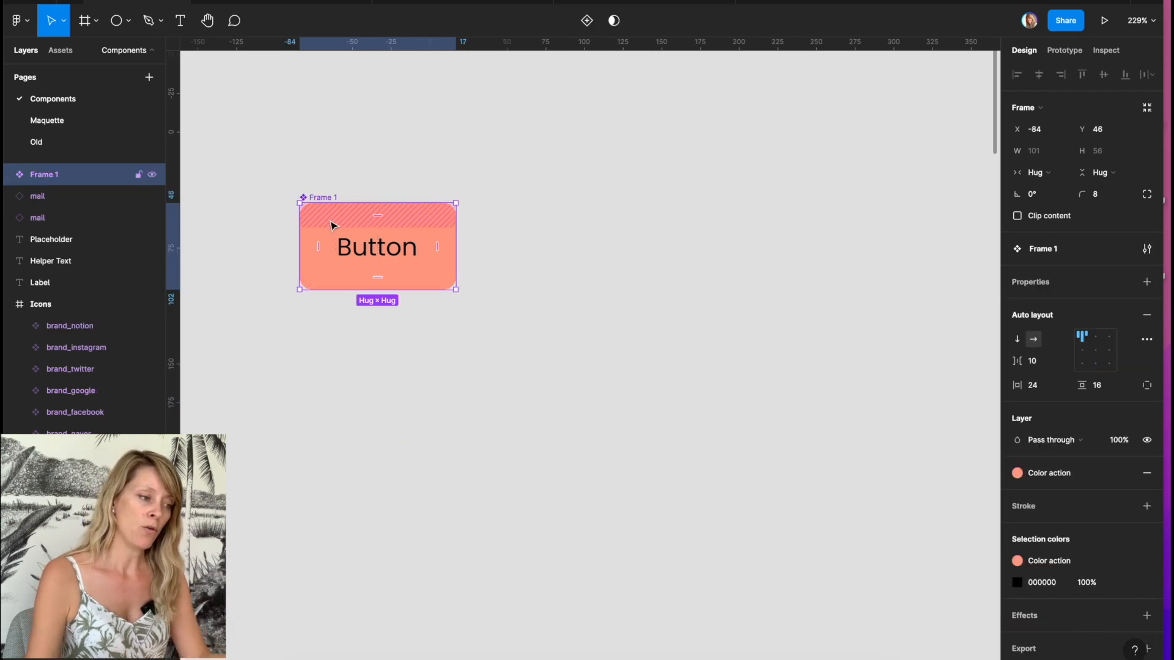
Add a second variant to the button through its main component options
right_click(330, 220)
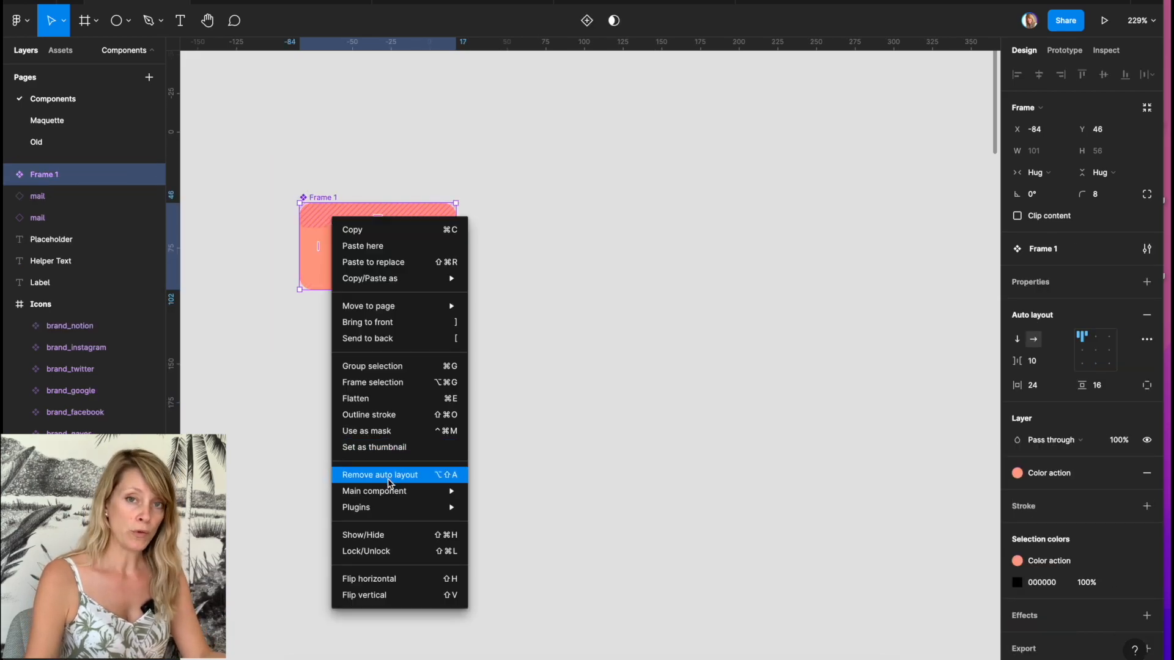
mouse_move(380, 496)
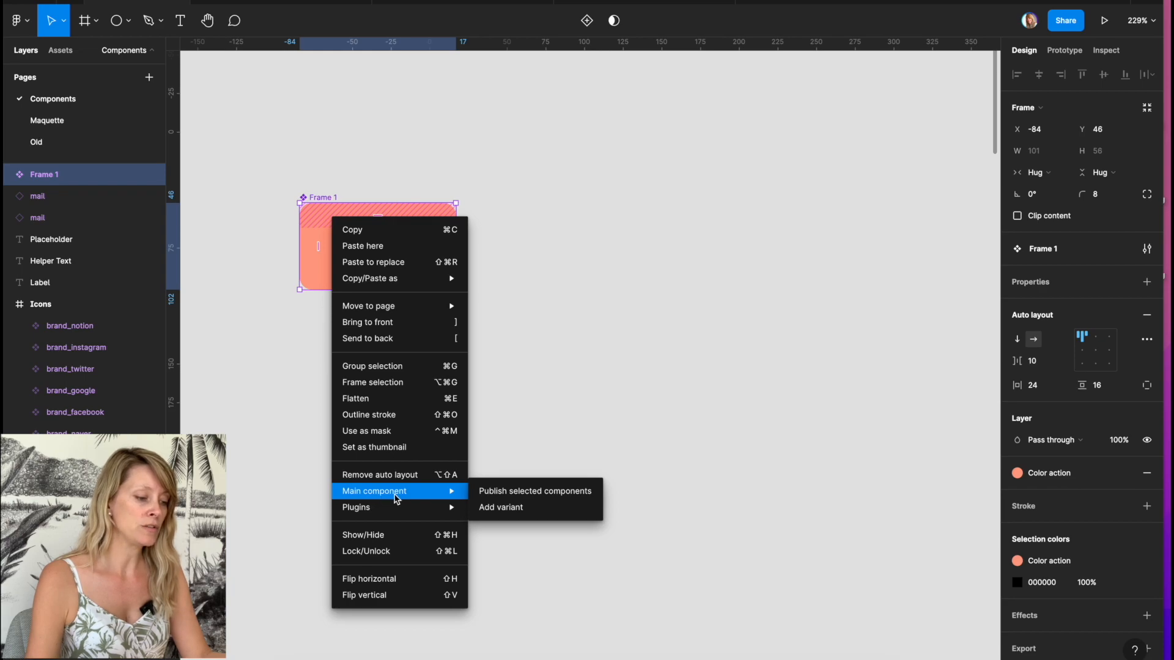
click(500, 507)
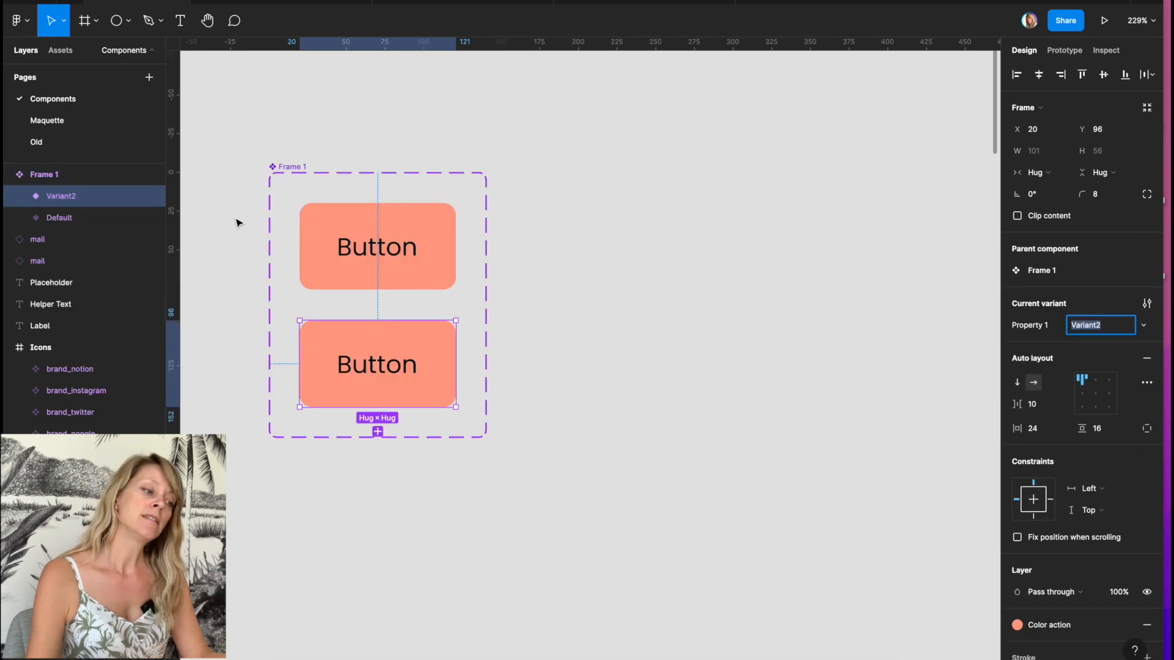
Examine which component options are offered for the whole component set and for its default variant
click(289, 171)
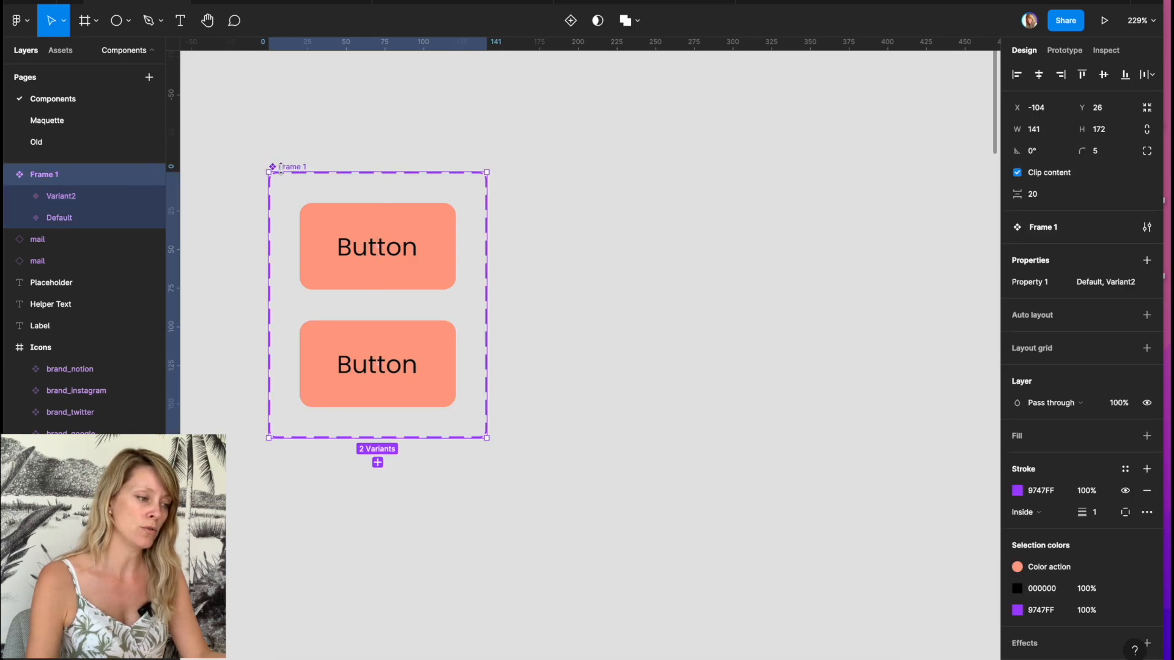
right_click(281, 169)
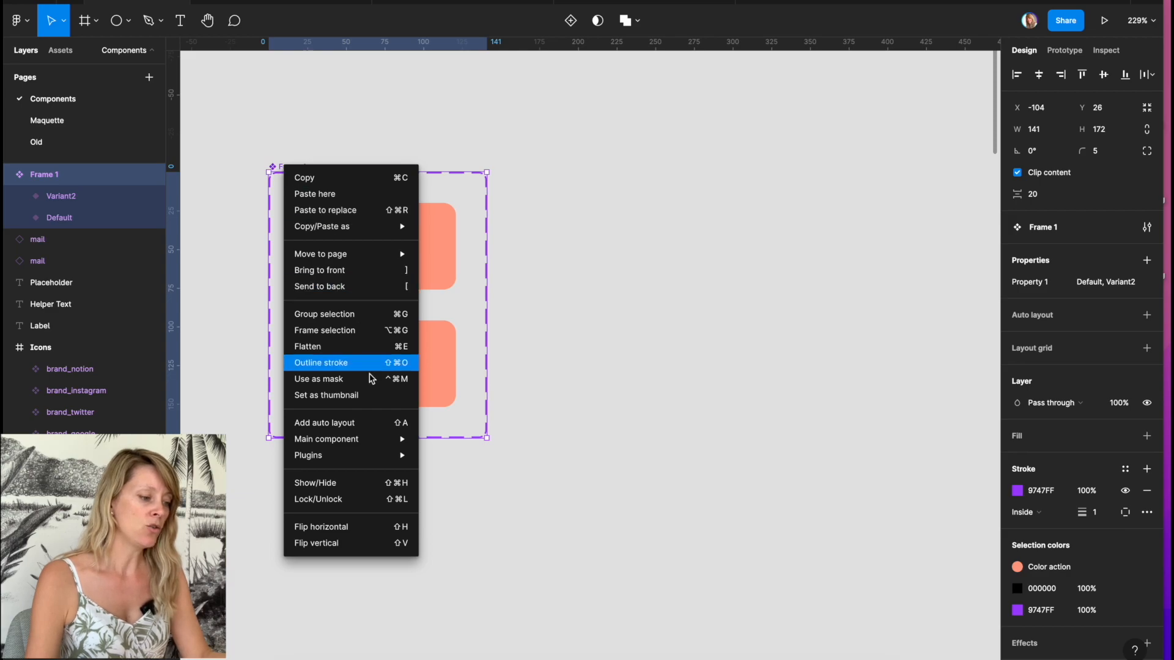
mouse_move(379, 443)
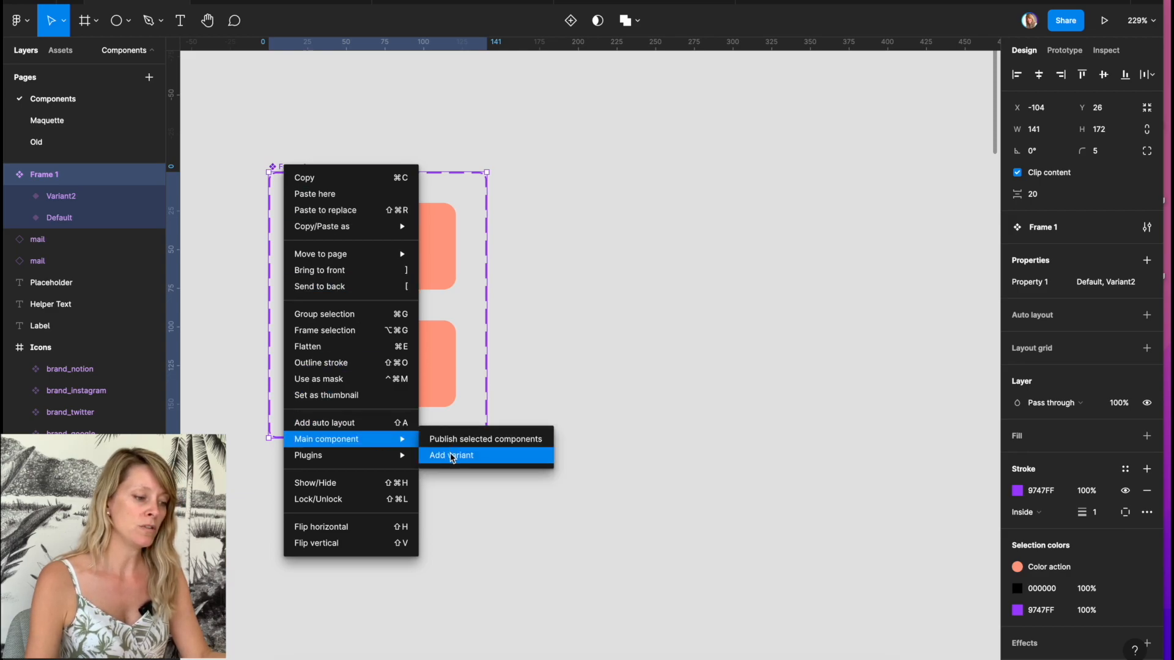
click(541, 321)
click(421, 284)
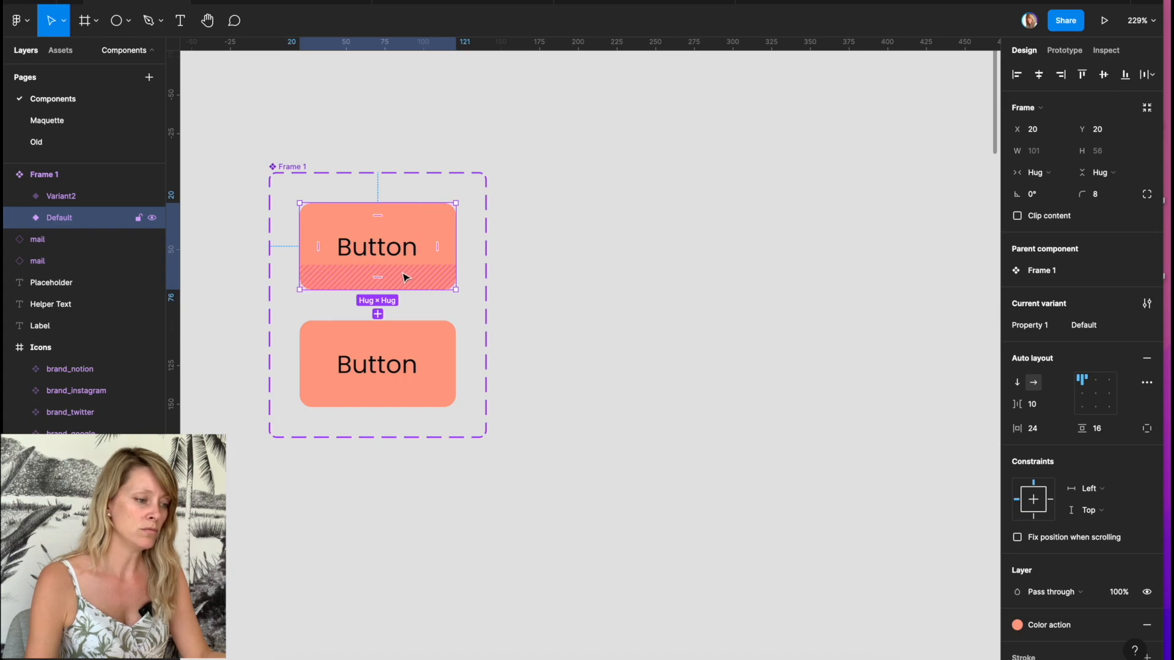
right_click(404, 276)
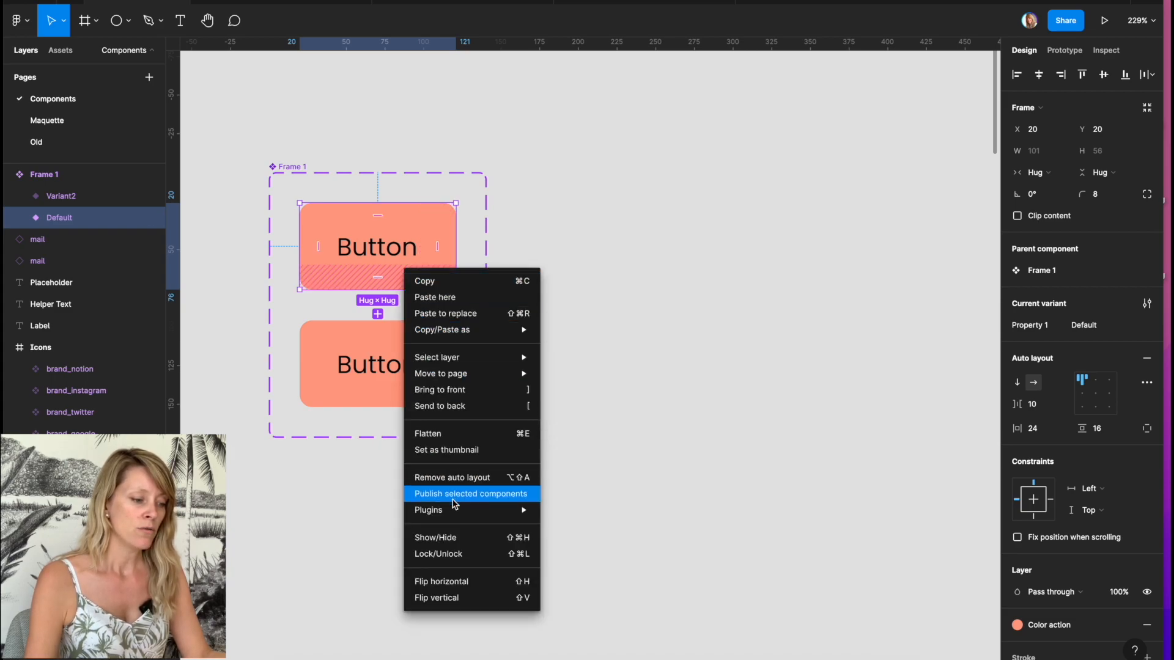
mouse_move(456, 329)
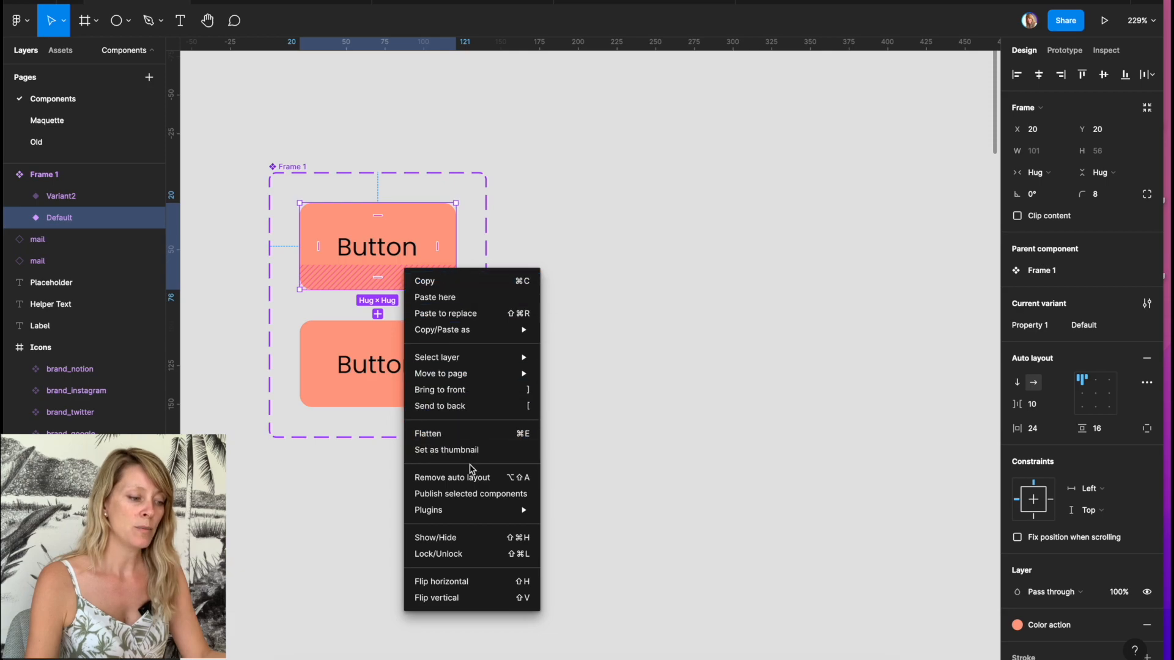
click(281, 167)
click(282, 168)
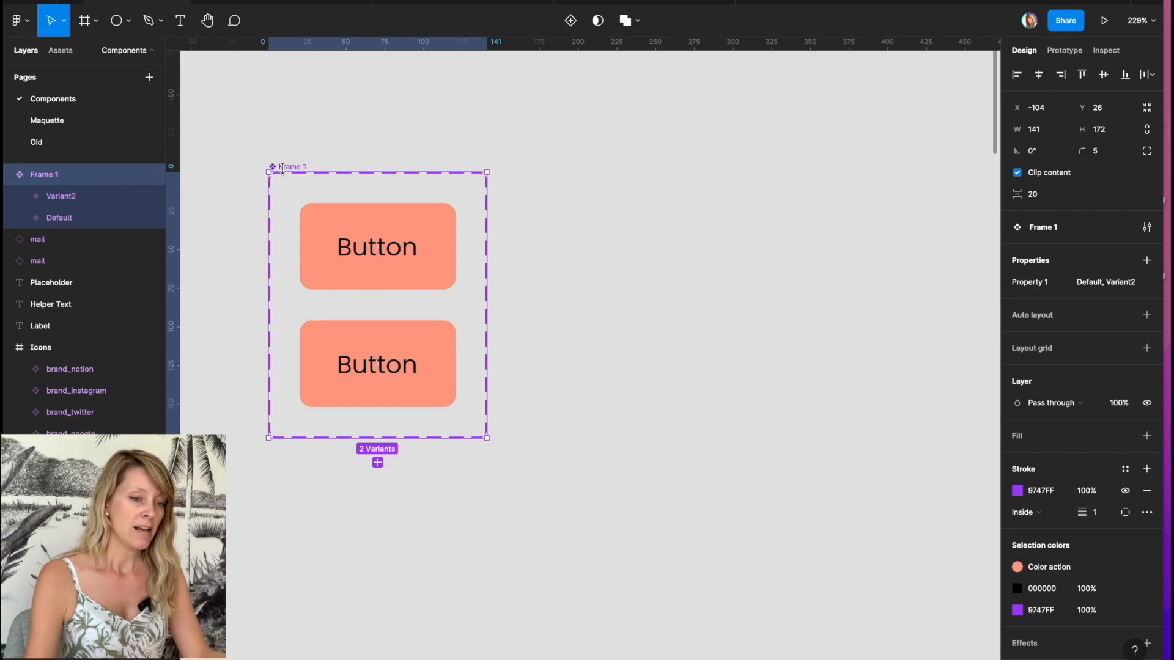
Try adding another variant to the component set, and undo back to the single button component
click(378, 463)
key(ctrl+z)
key(ctrl+z)
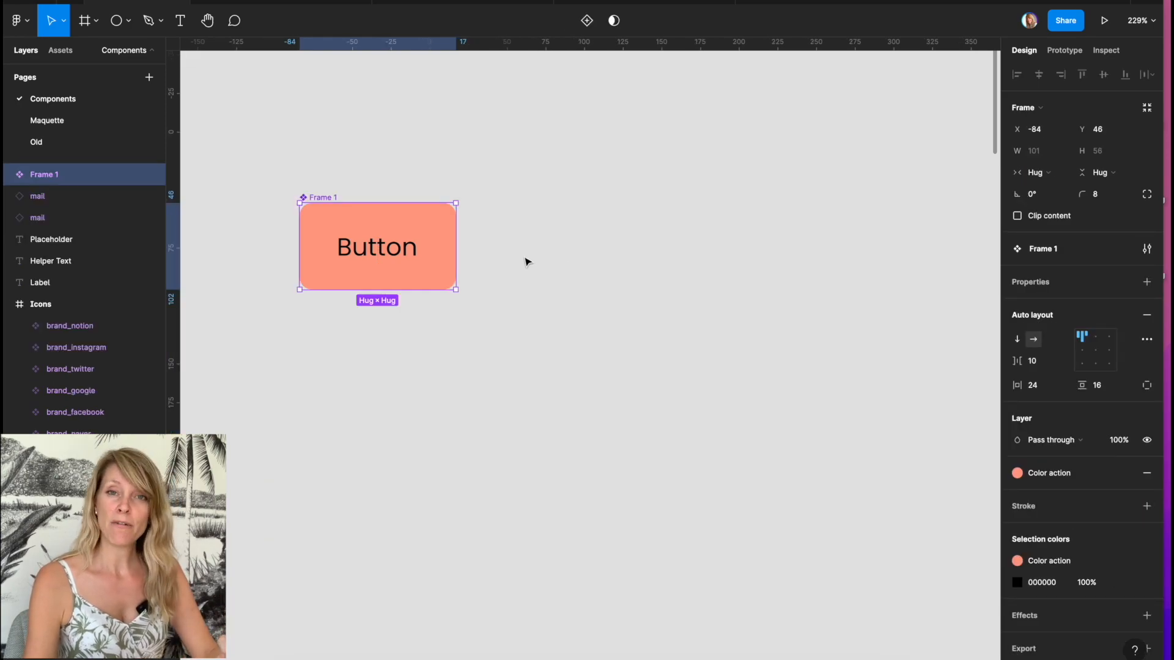
Examine the Before and After comparison of text field variants on the tutorial file's Component Properties frame
scroll(527, 261, down, 3)
scroll(526, 262, right, 10)
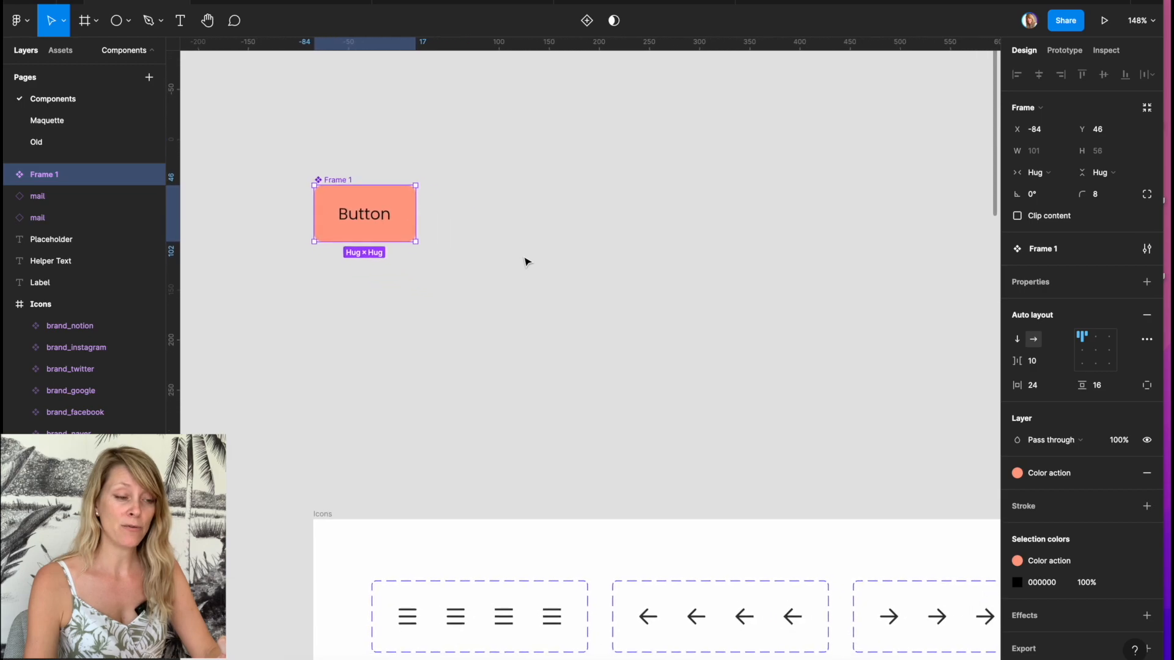
scroll(527, 262, right, 12)
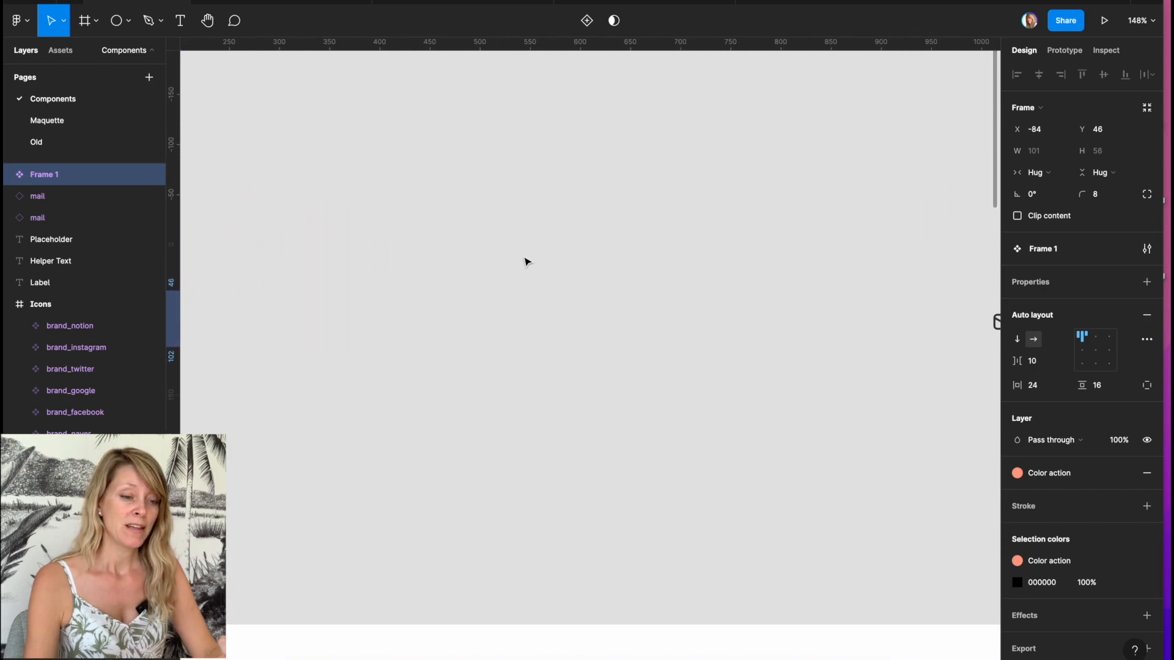
scroll(527, 261, right, 3)
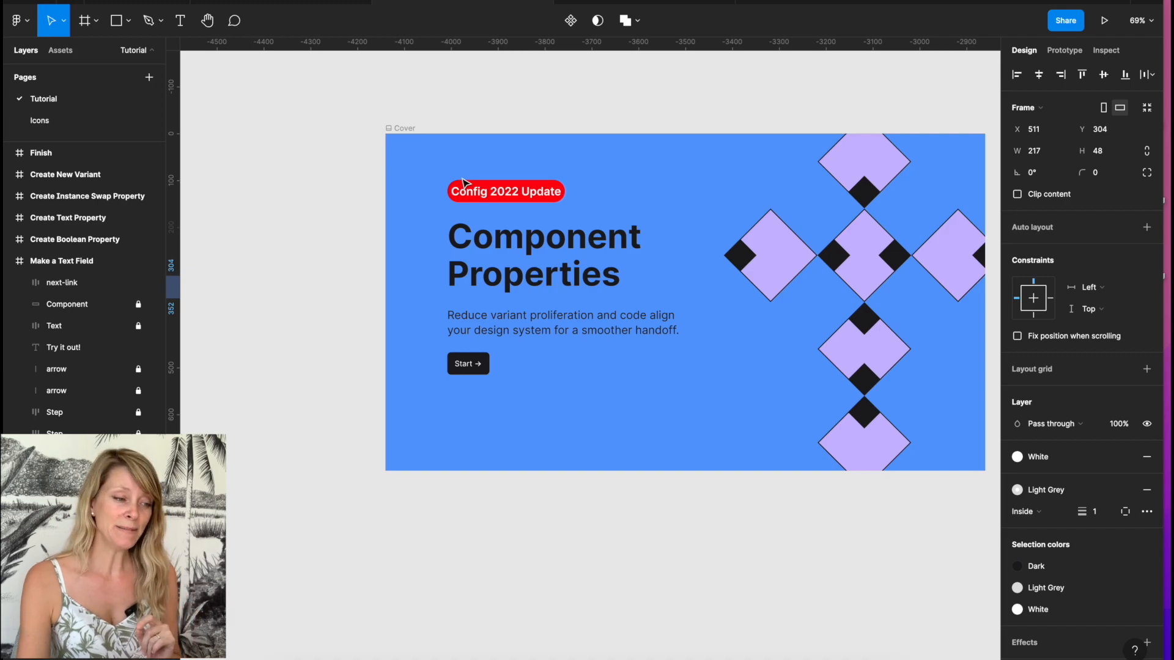
key(n)
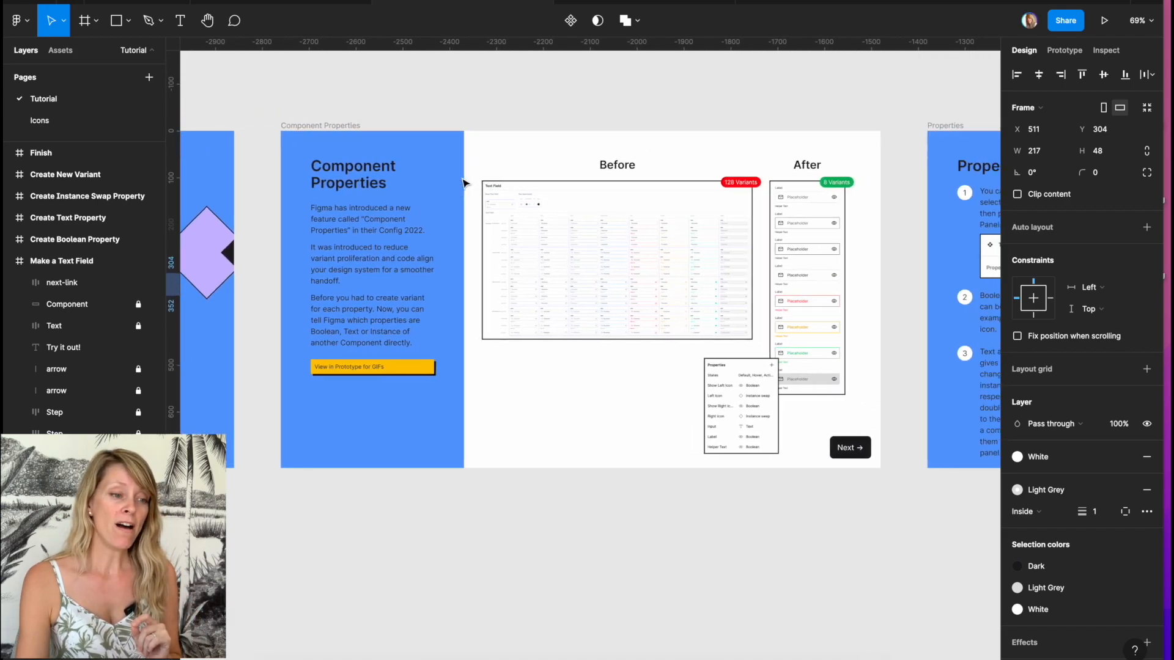
scroll(463, 182, down, 2)
scroll(463, 182, right, 2)
scroll(463, 182, up, 5)
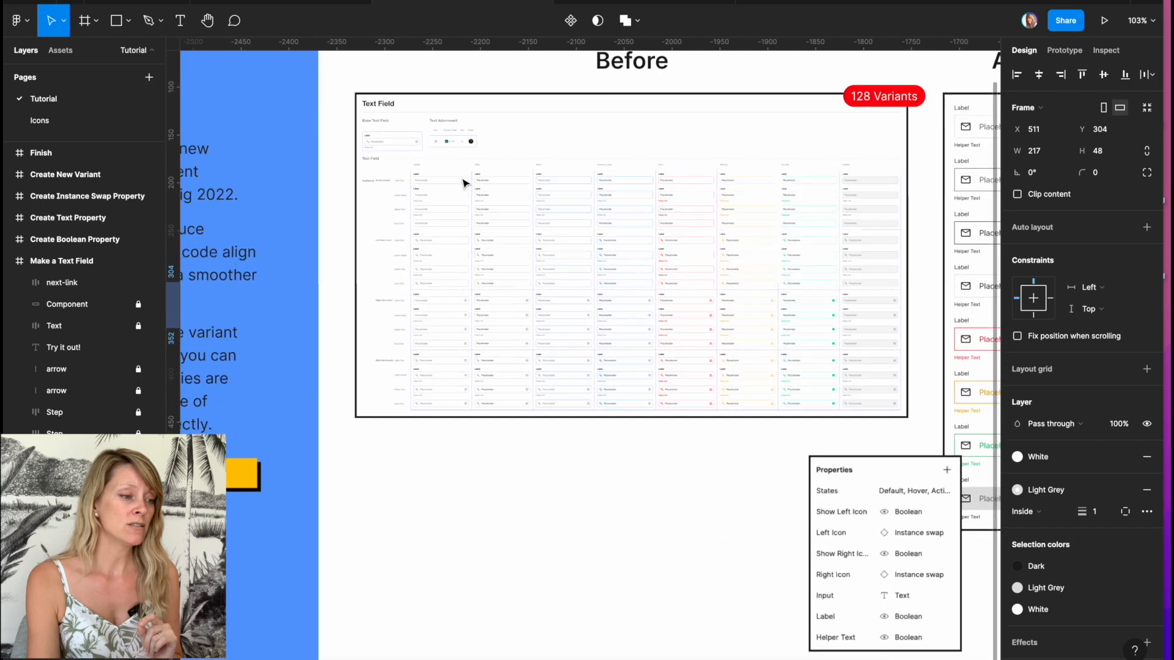
scroll(462, 182, up, 4)
scroll(463, 182, down, 1)
scroll(463, 182, right, 1)
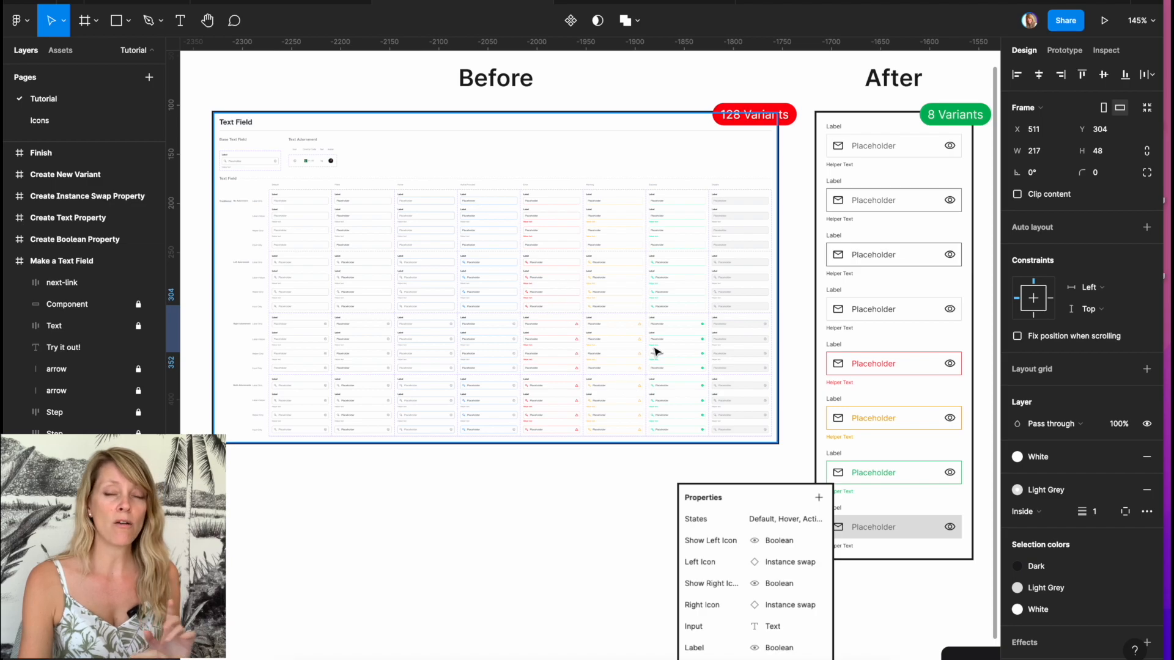
scroll(655, 349, down, 2)
scroll(655, 348, right, 5)
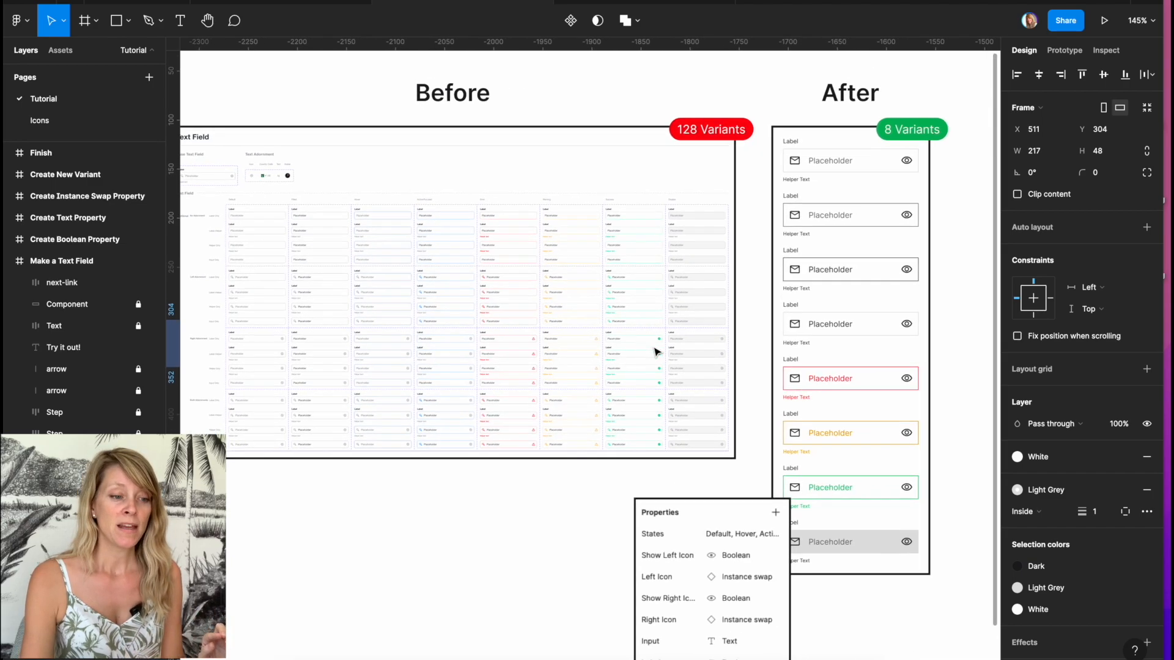
scroll(618, 98, up, 1)
scroll(619, 98, left, 1)
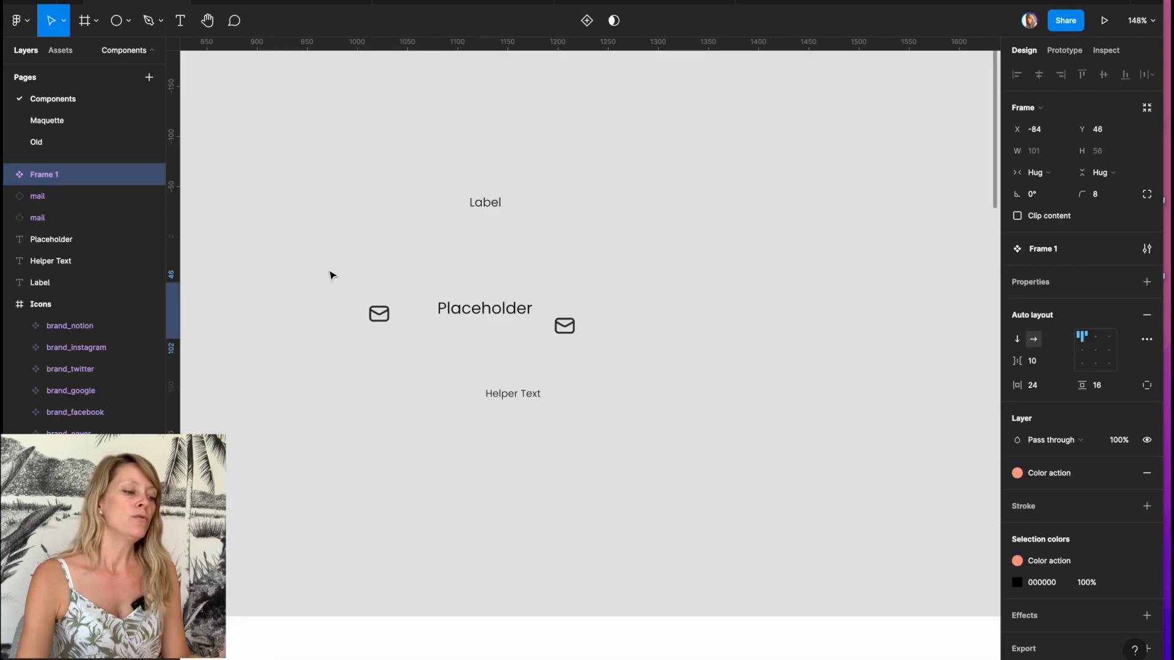
Wrap the placeholder text and both mail icons in an auto layout frame and give it a CCCCCC stroke
drag(331, 270, 592, 356)
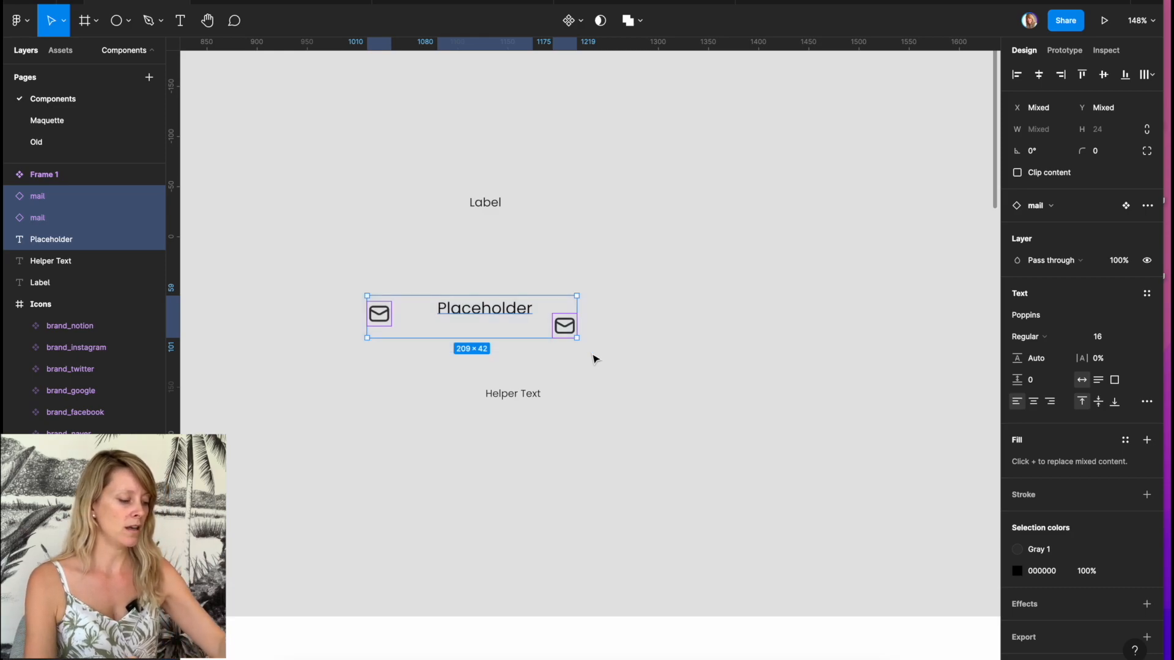
key(shift+a)
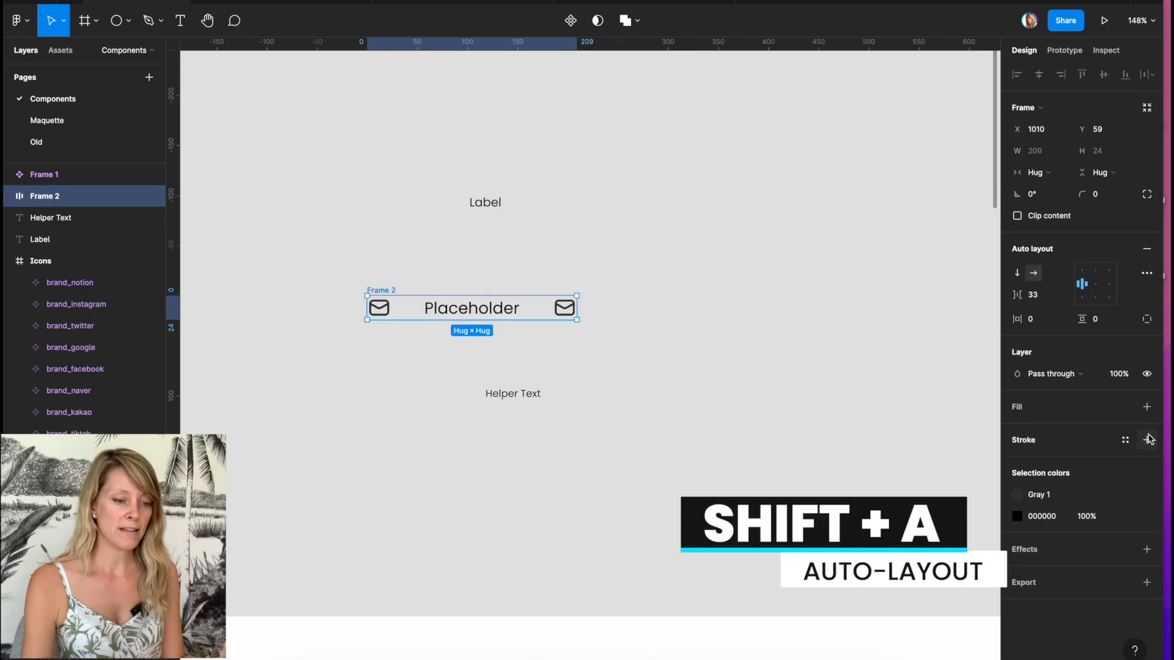
click(1147, 441)
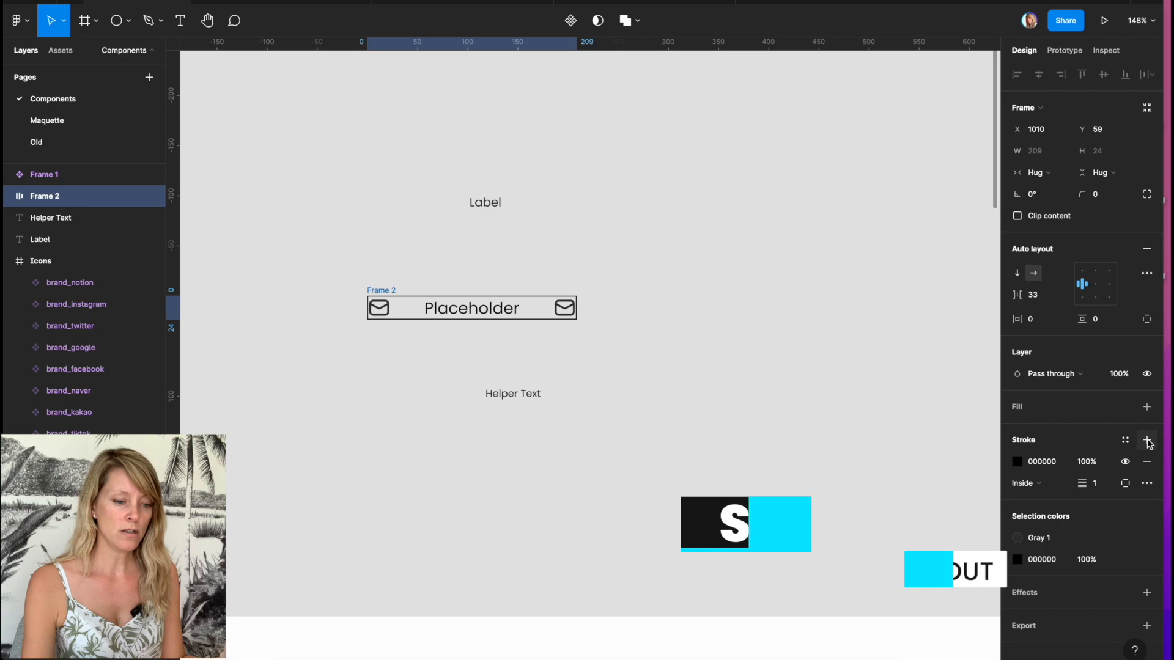
click(1041, 466)
text(cccccc)
key(Return)
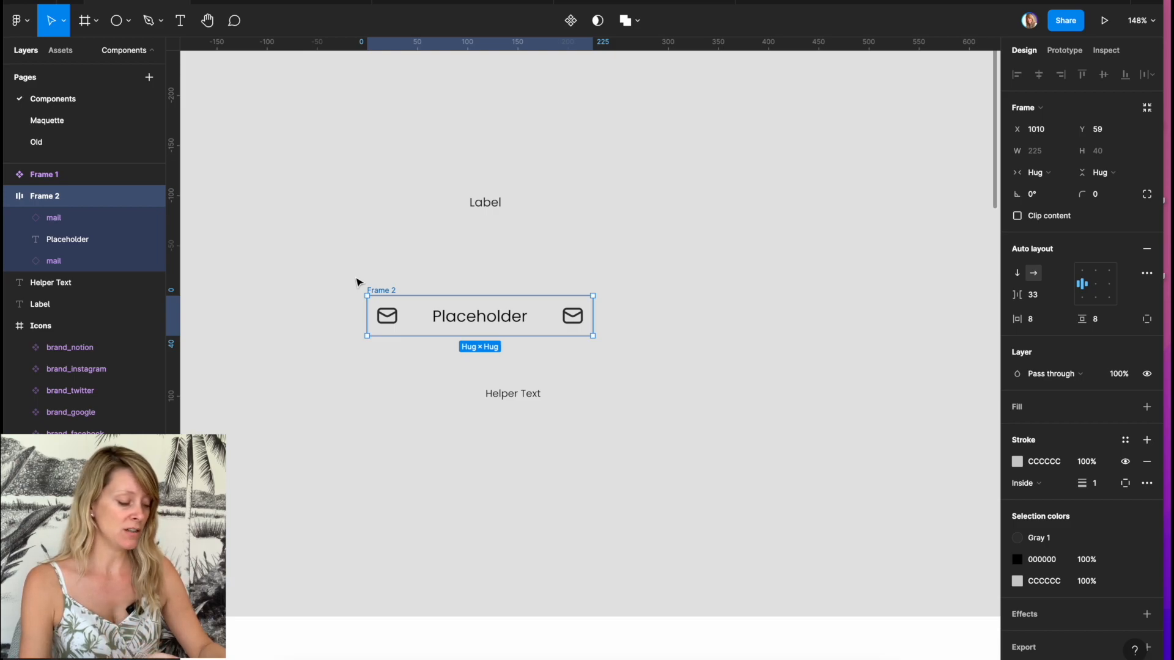
Set all paddings of the placeholder frame to 16 and the spacing between its items to 16
alt+shift+click(370, 314)
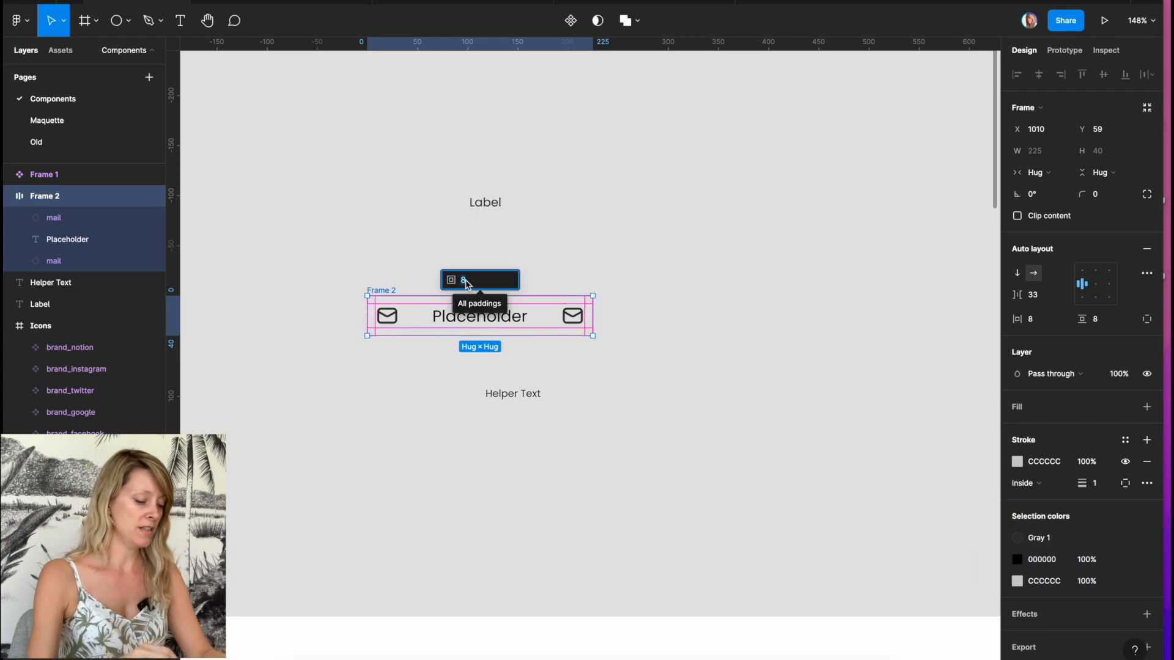
text(16)
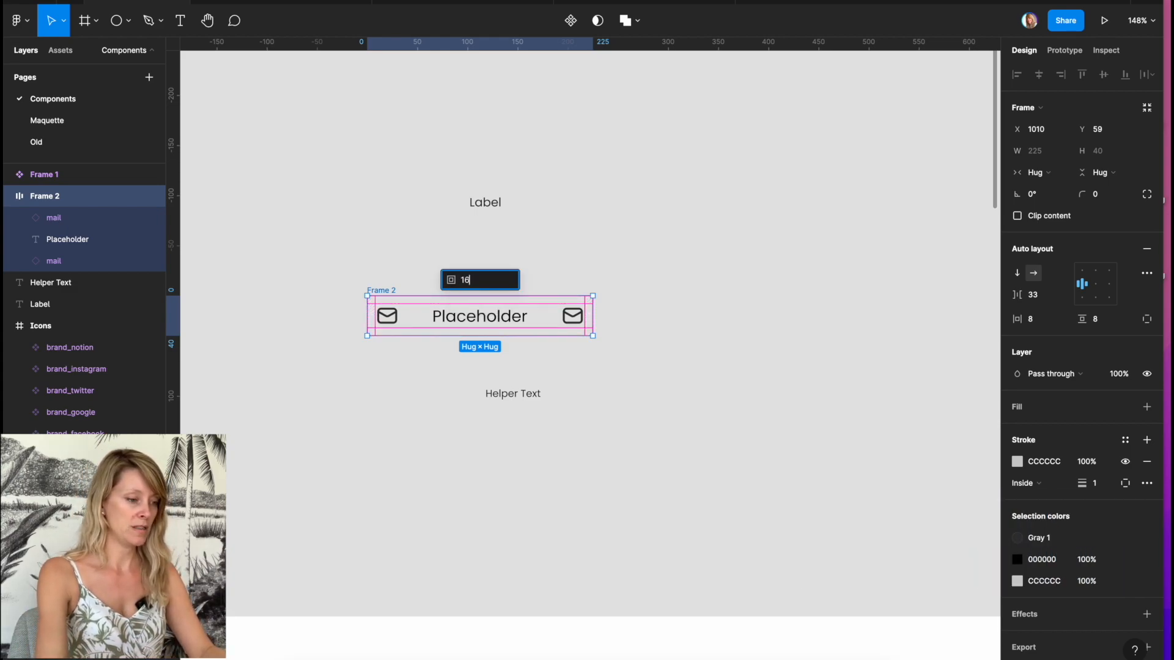
key(Return)
click(1036, 296)
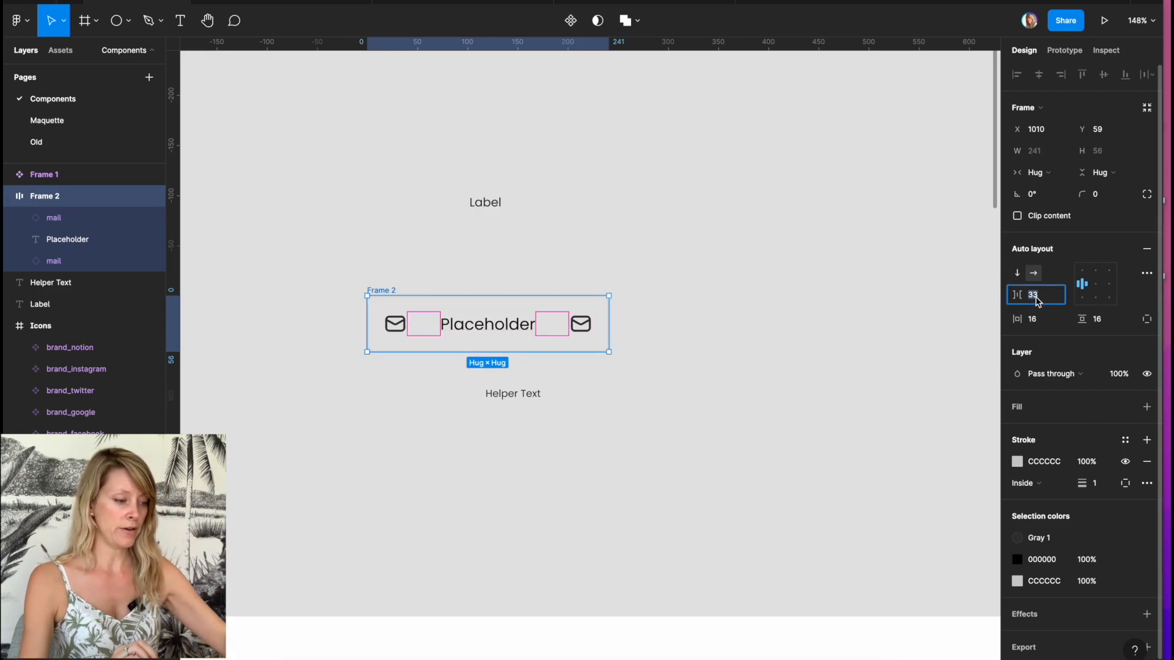
text(16)
key(Return)
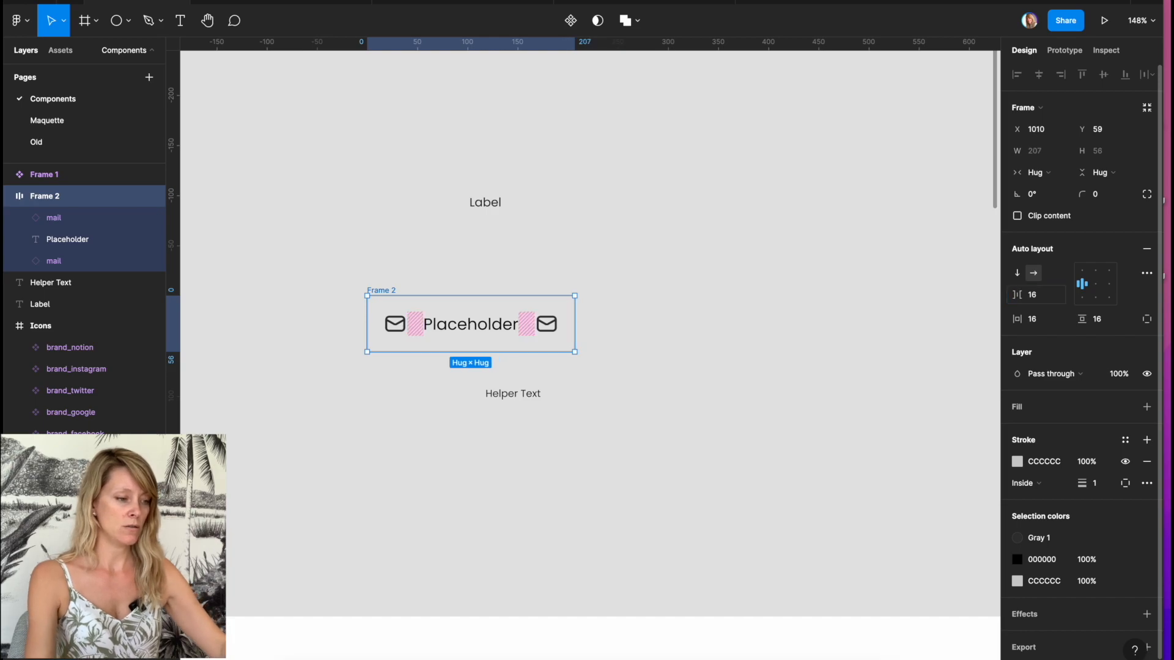
Wrap the label, the placeholder frame and the helper text in a vertical auto layout frame with top-left alignment
click(320, 154)
drag(321, 153, 629, 435)
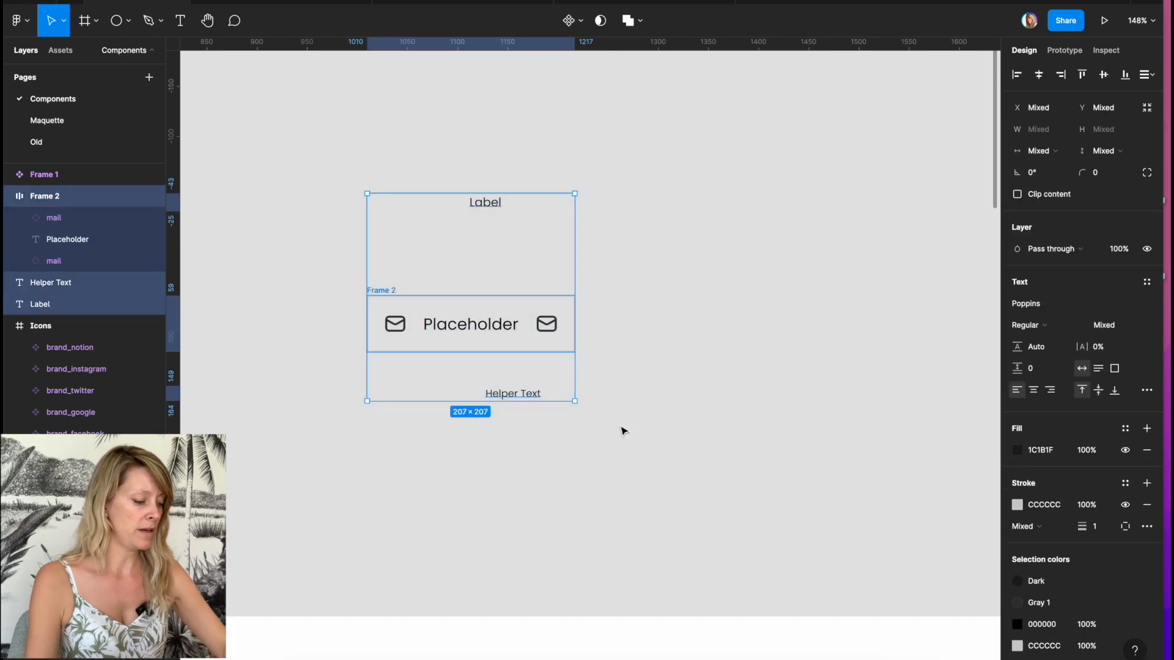
key(shift+a)
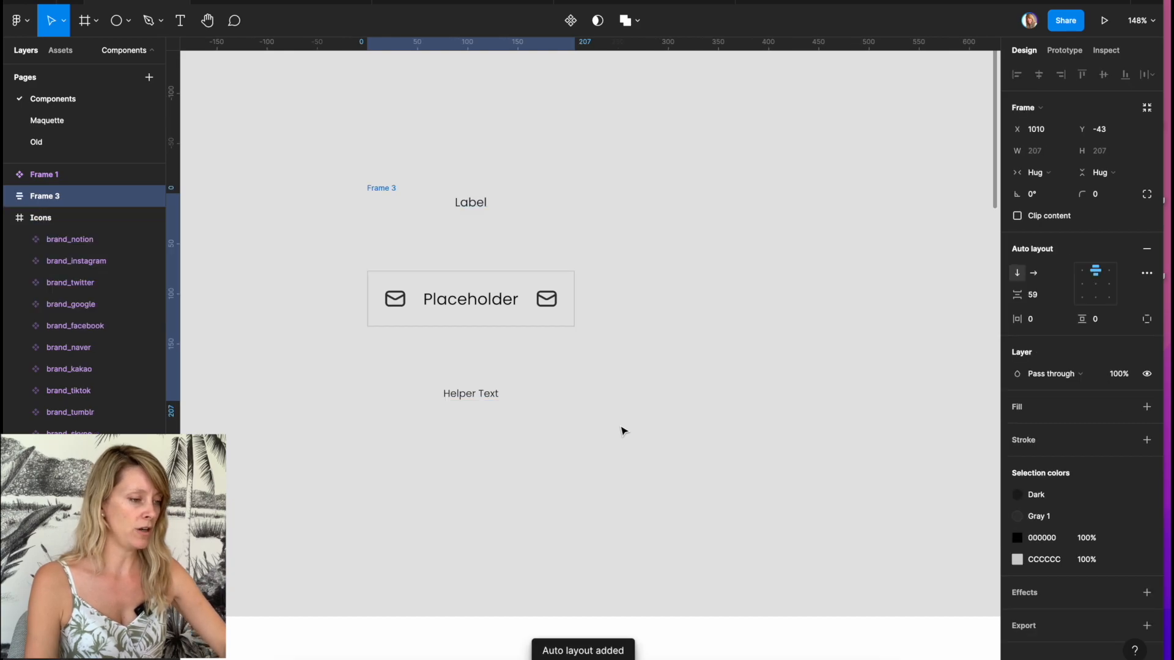
click(1082, 272)
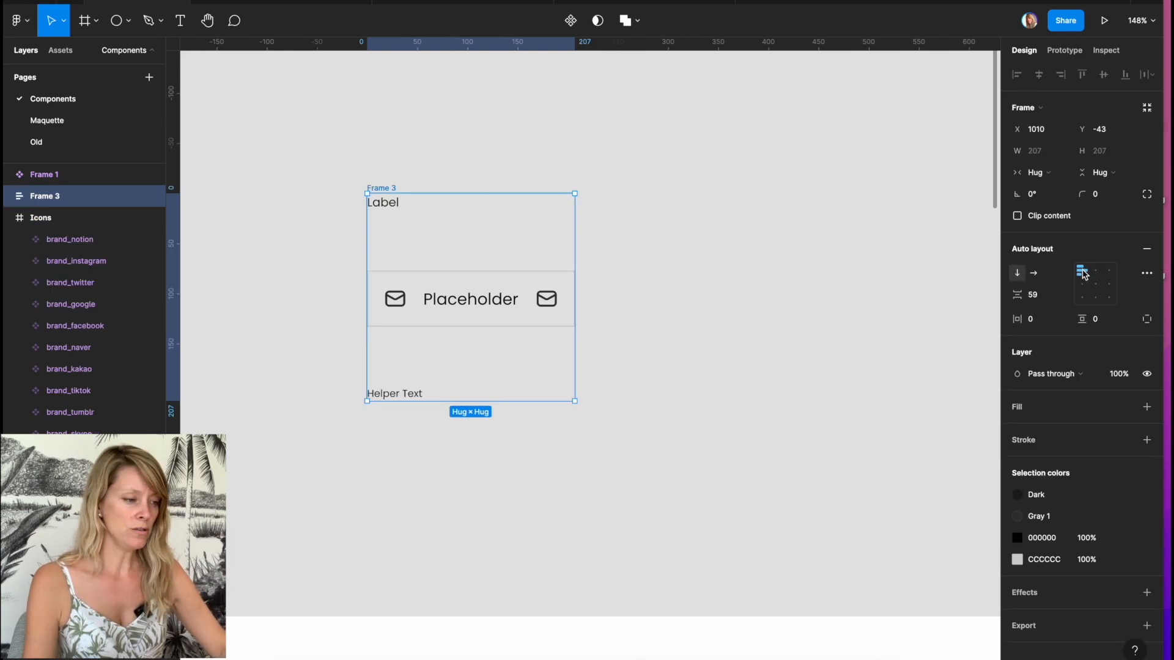
Set the vertical spacing between the label, the placeholder frame and the helper text to 4
click(1040, 296)
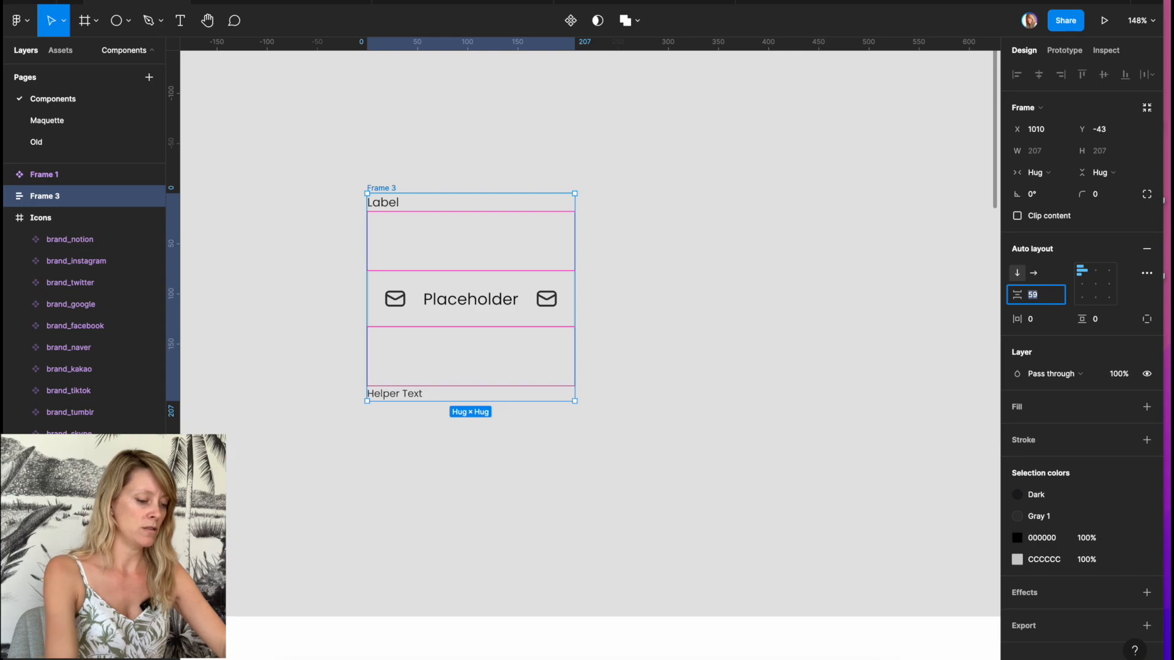
text(4)
key(Return)
Rename the outer frame as Text field and the frame around the placeholder as Input
double_click(49, 197)
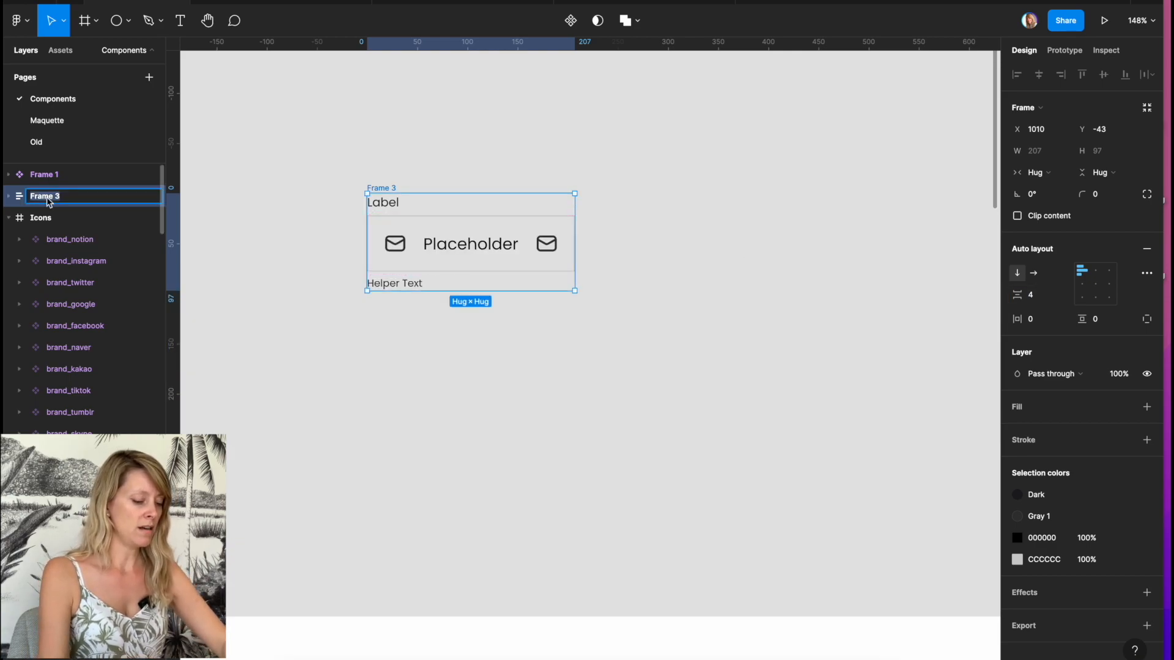
text(Text field)
click(58, 244)
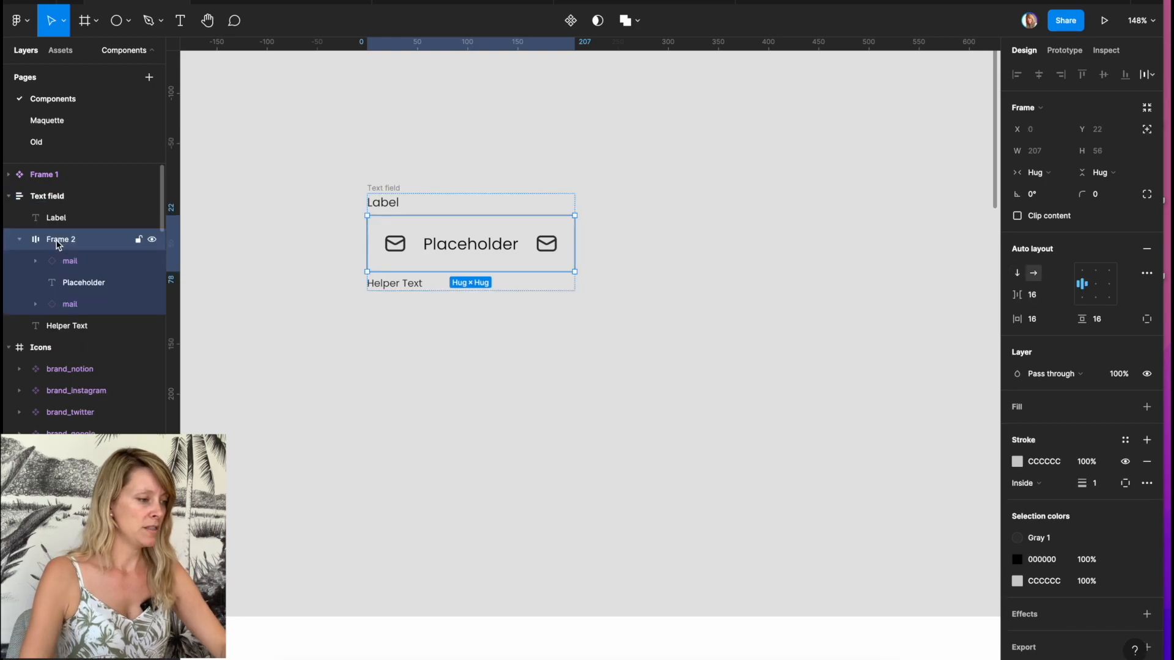
double_click(49, 239)
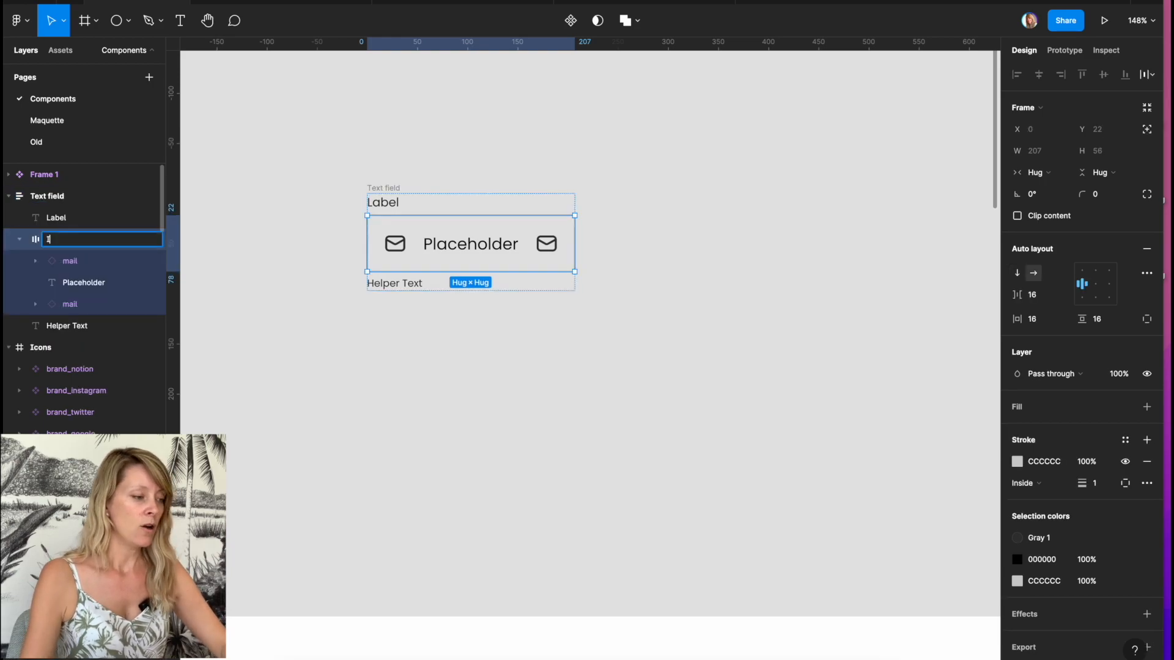
Turn the Text field frame into a component and create a boolean property named Show icon left with the value True
click(34, 198)
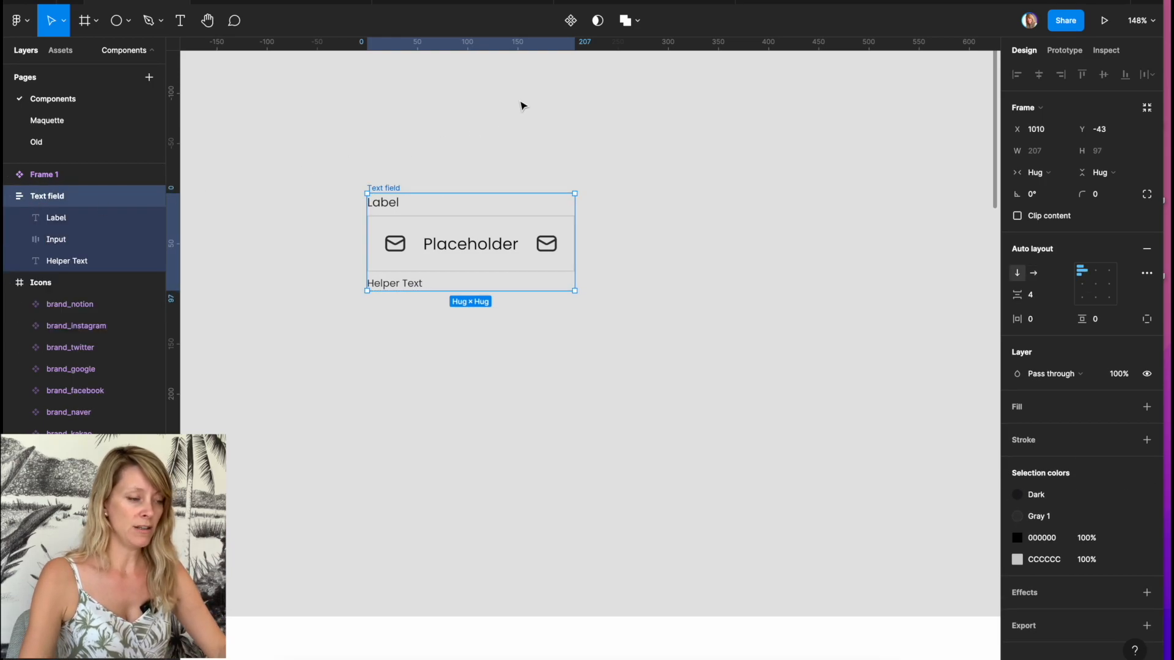
click(572, 23)
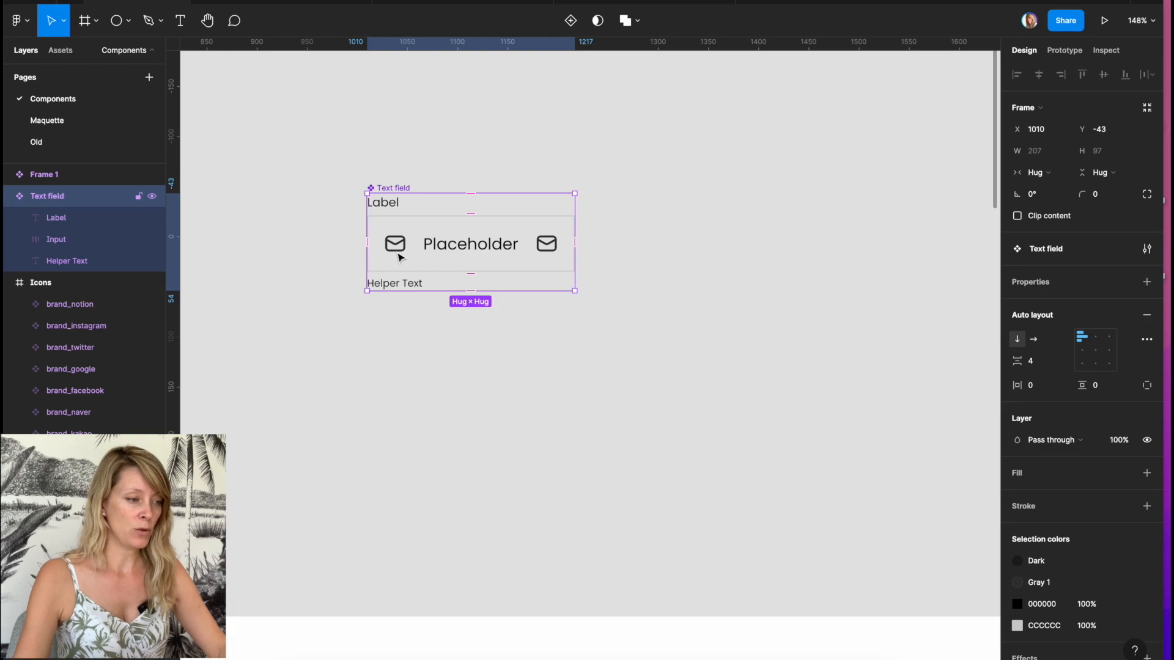
click(1146, 283)
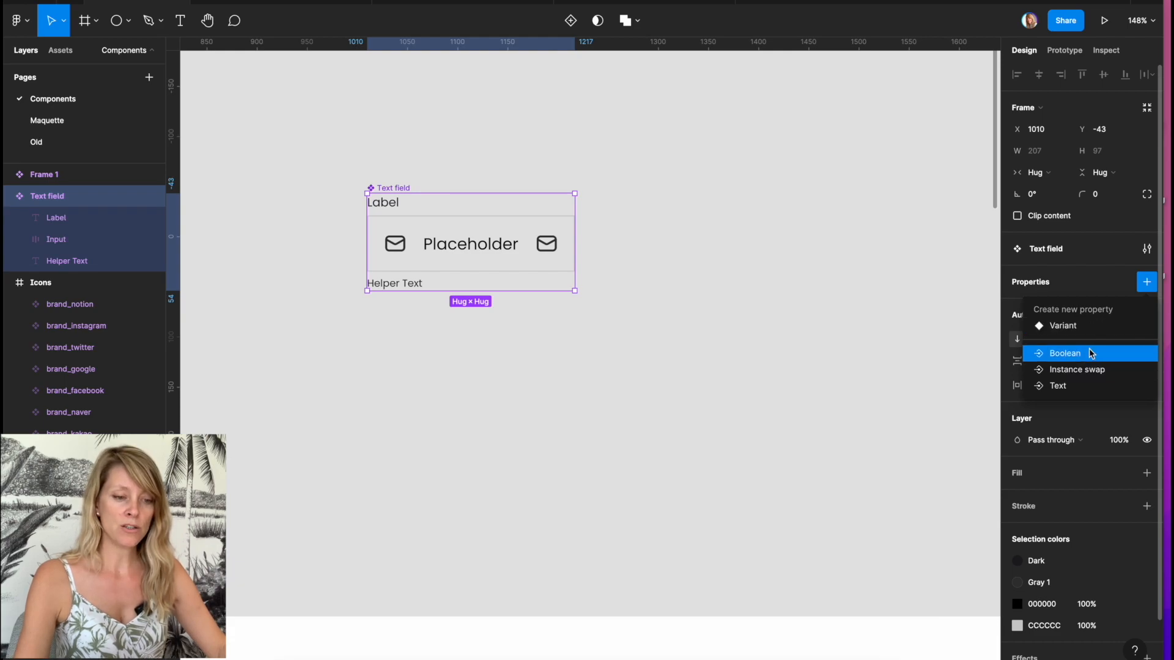
click(1060, 361)
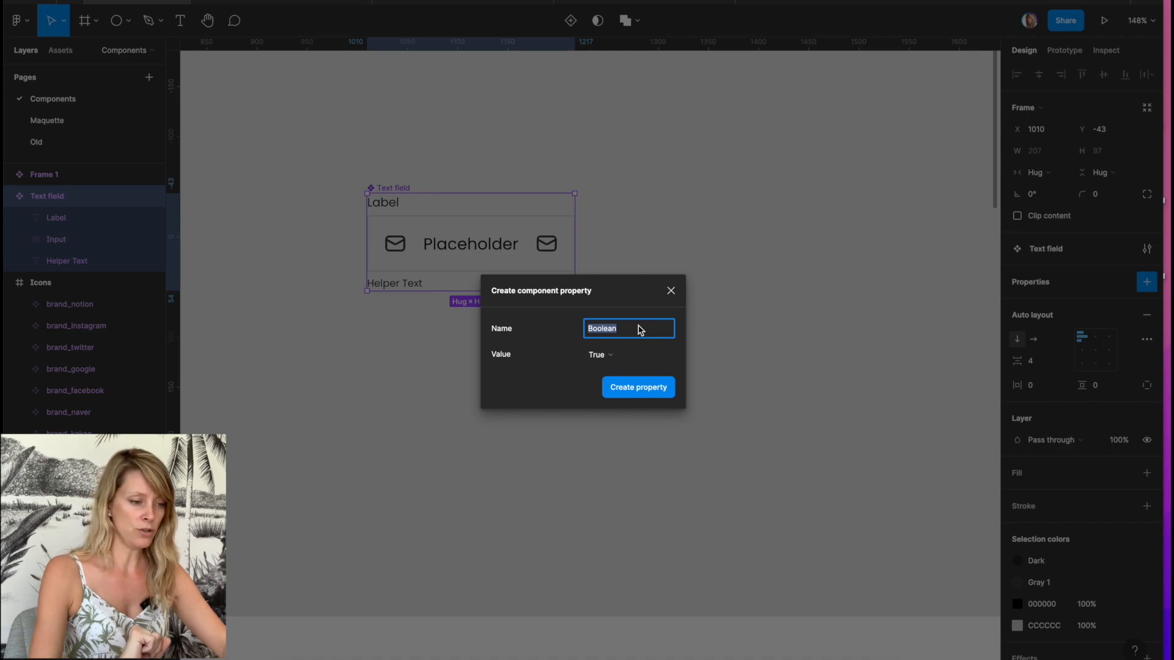
text(Show icon left)
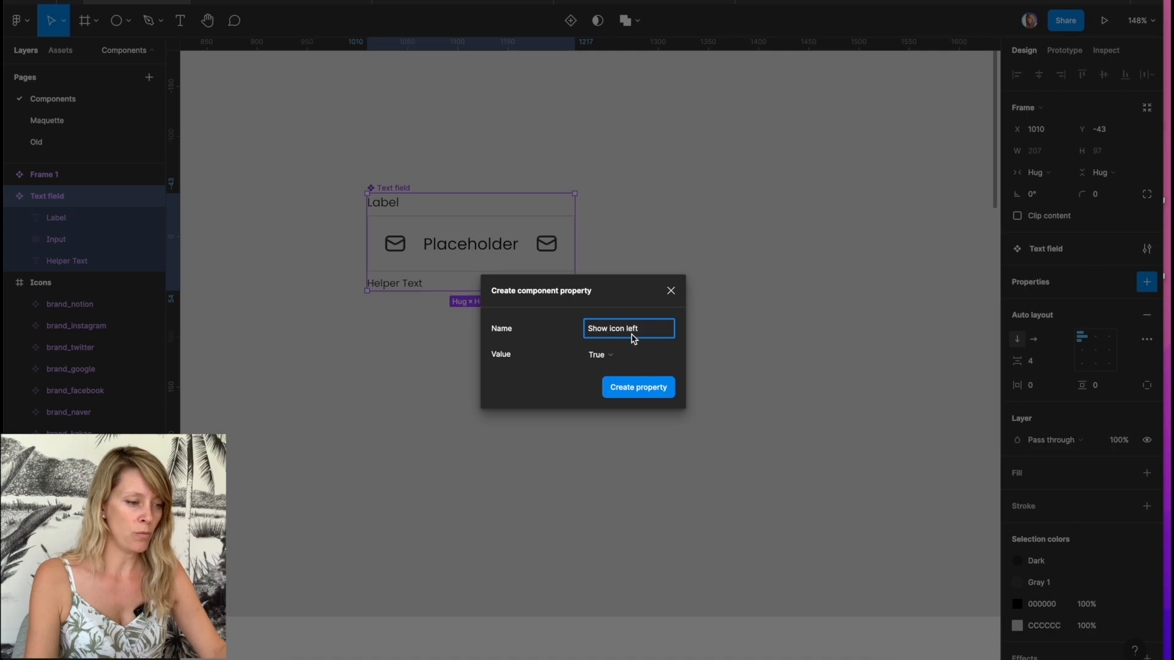
click(635, 387)
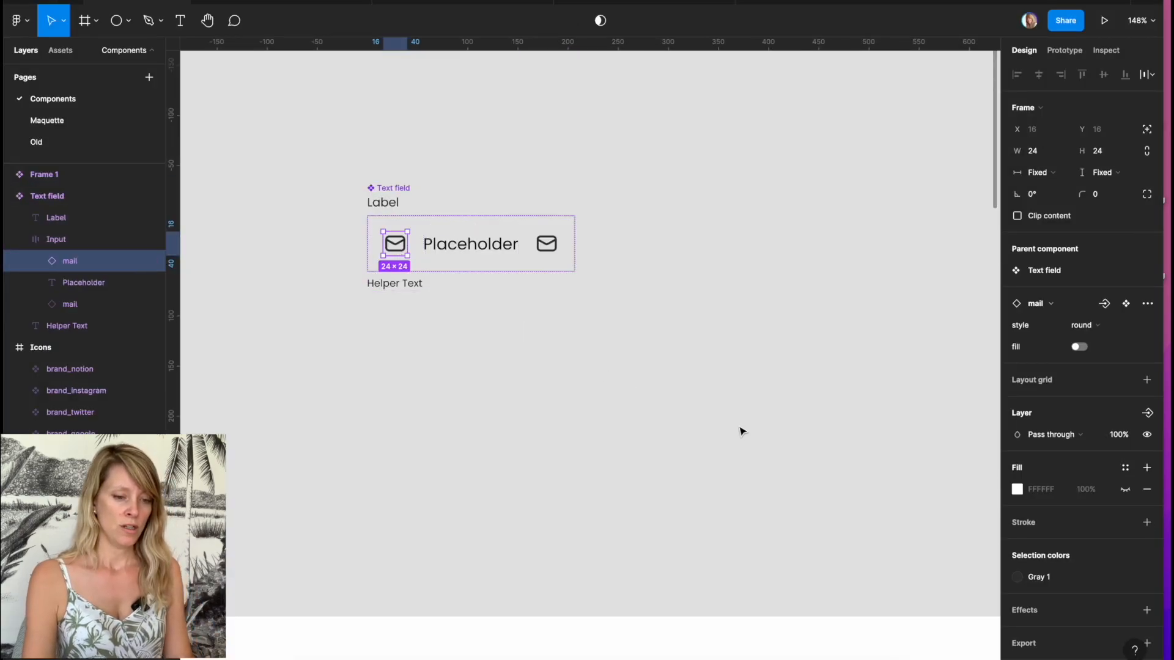
Bind the visibility of the mail icon before the placeholder to the Show icon left property
click(1147, 414)
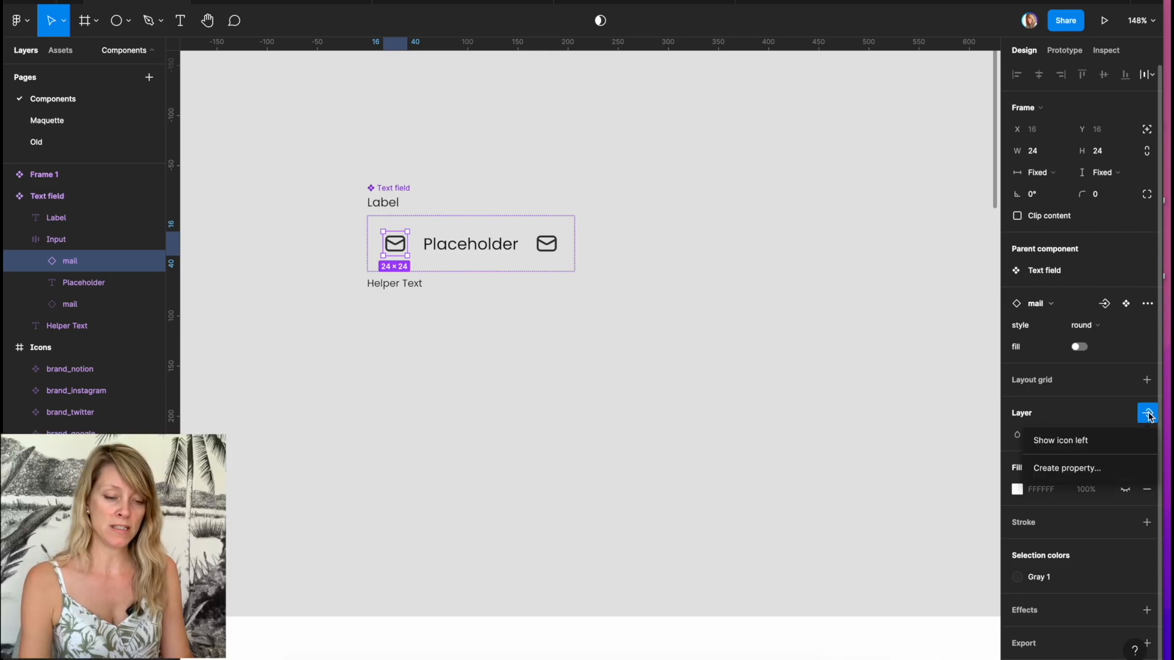
click(1070, 442)
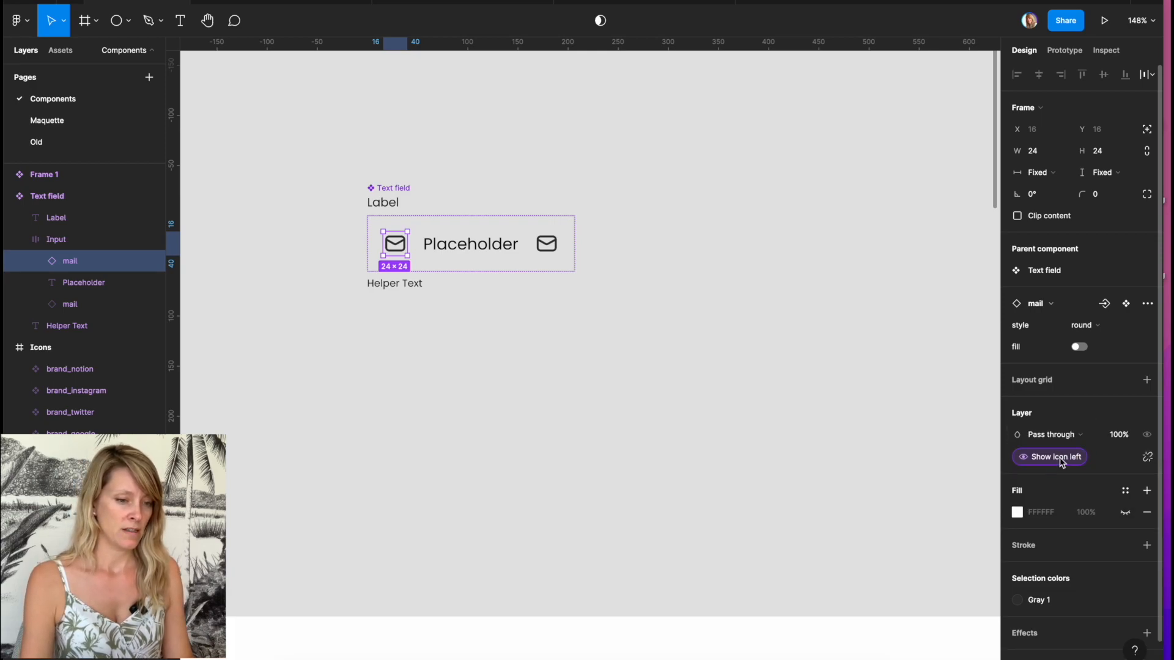
Rename the Text field component's boolean property as Show left icon
click(437, 212)
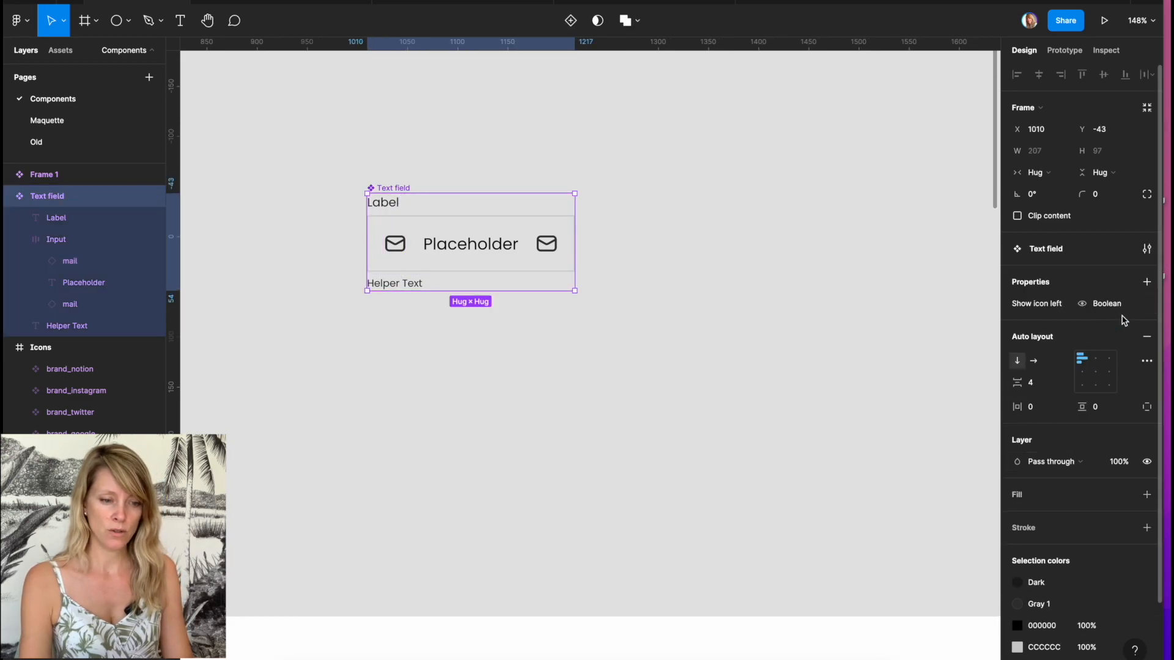
double_click(1051, 305)
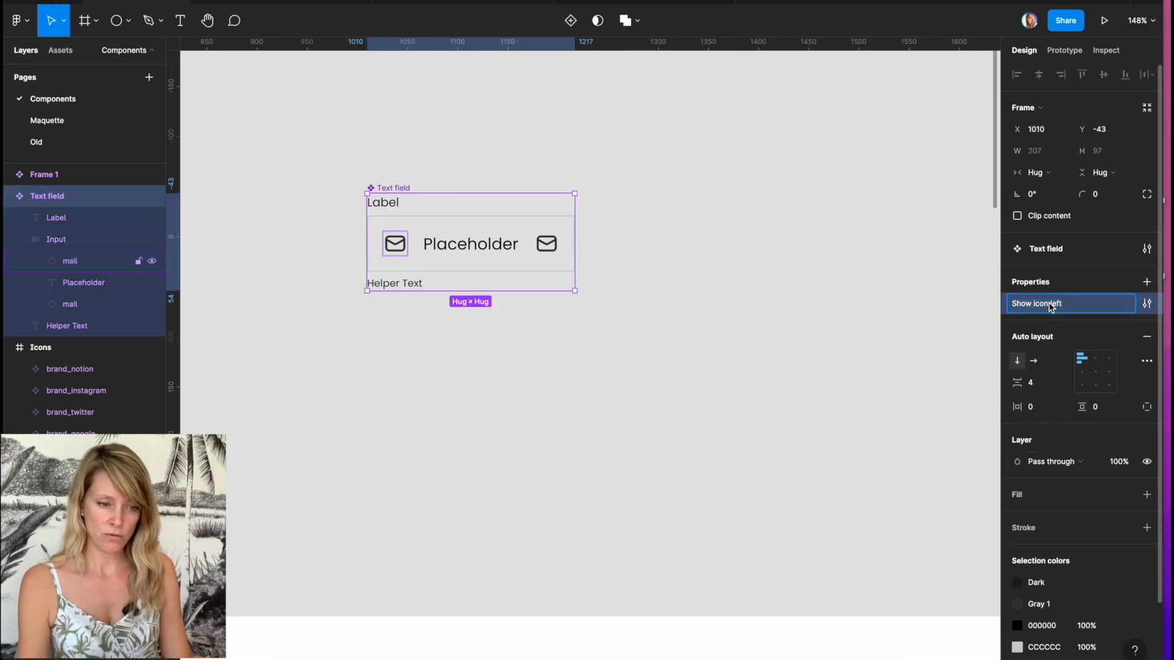
click(1073, 305)
text(icon)
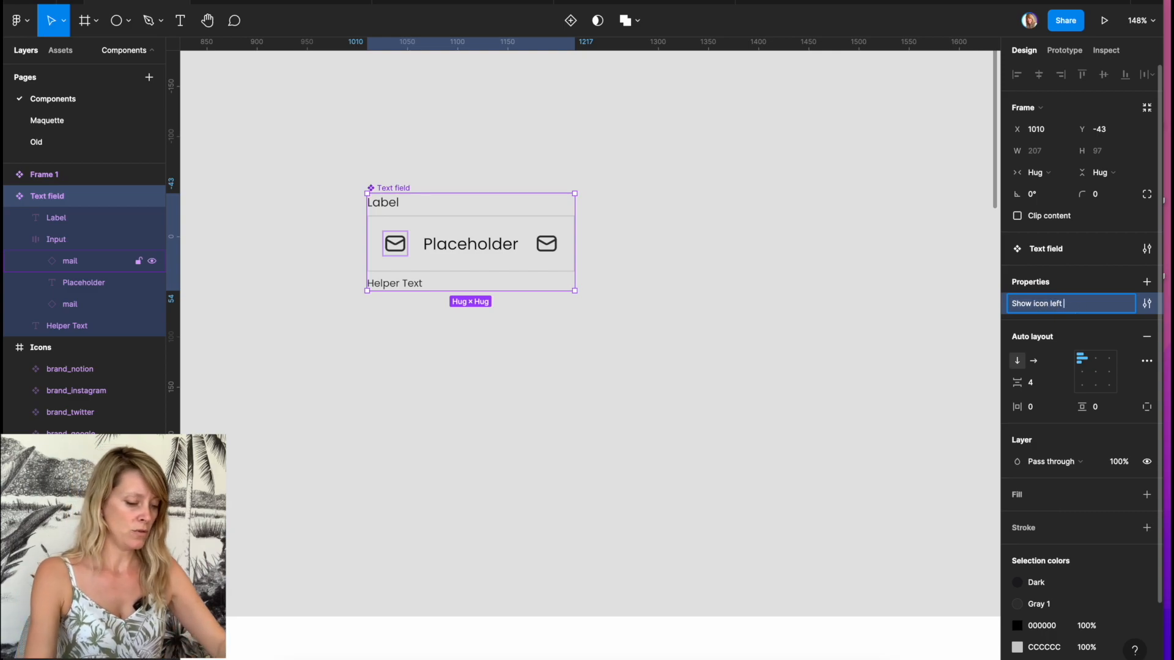
double_click(1044, 304)
key(BackSpace)
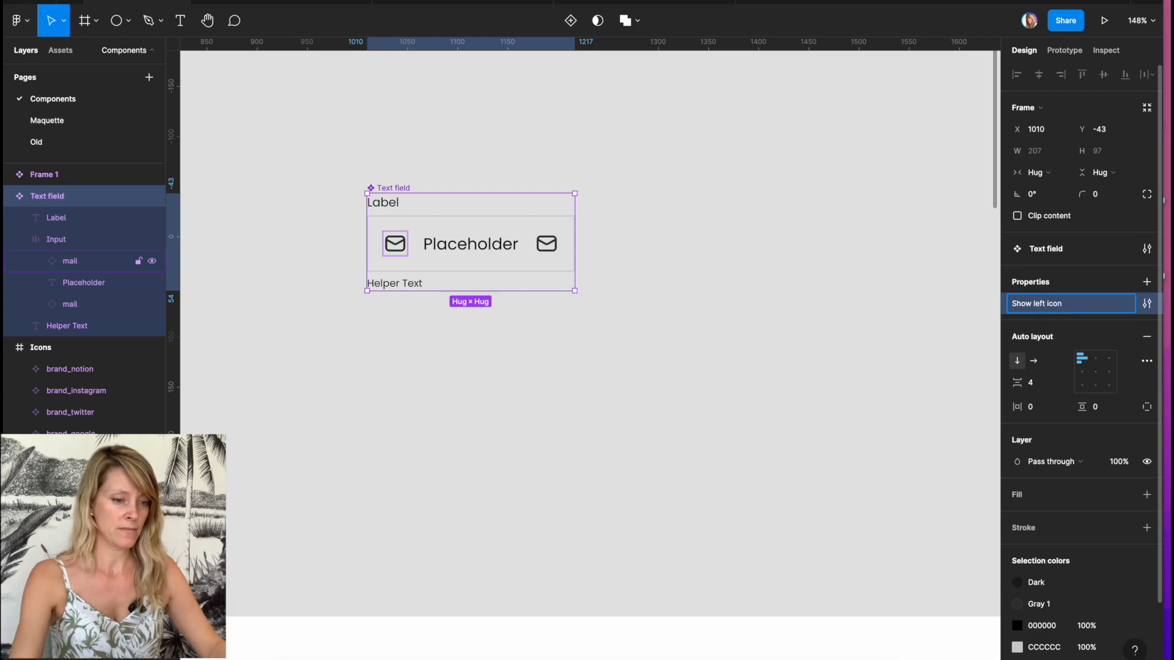
click(703, 269)
Create a text property named Input with the value Placeholder on the Text field component
click(428, 210)
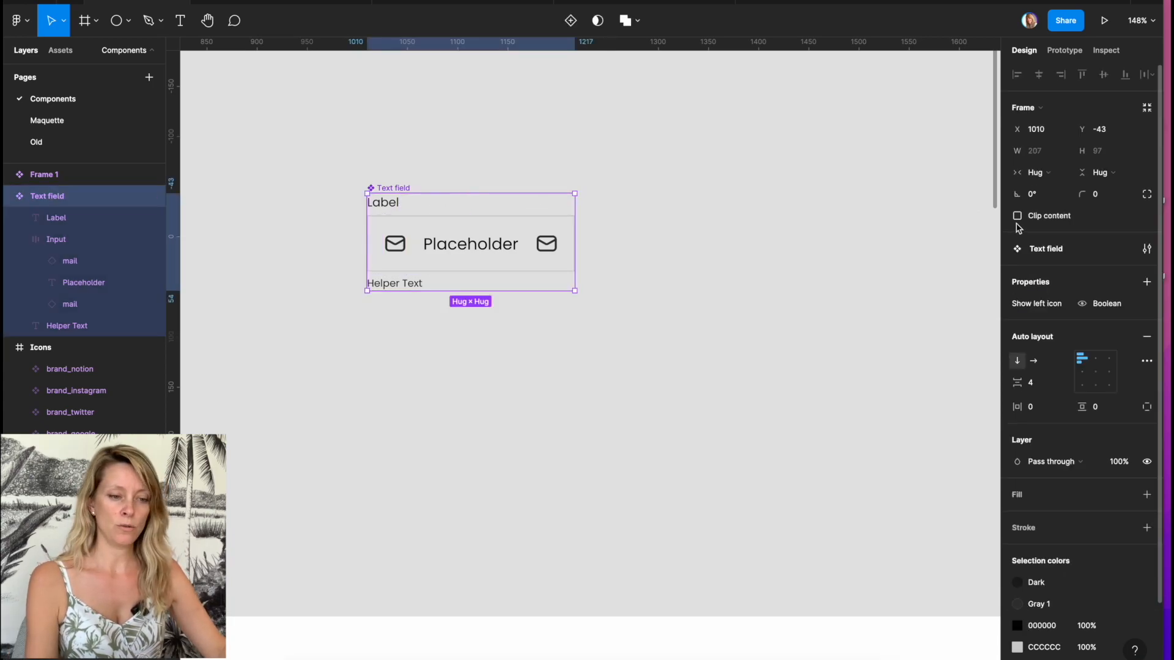
click(1147, 282)
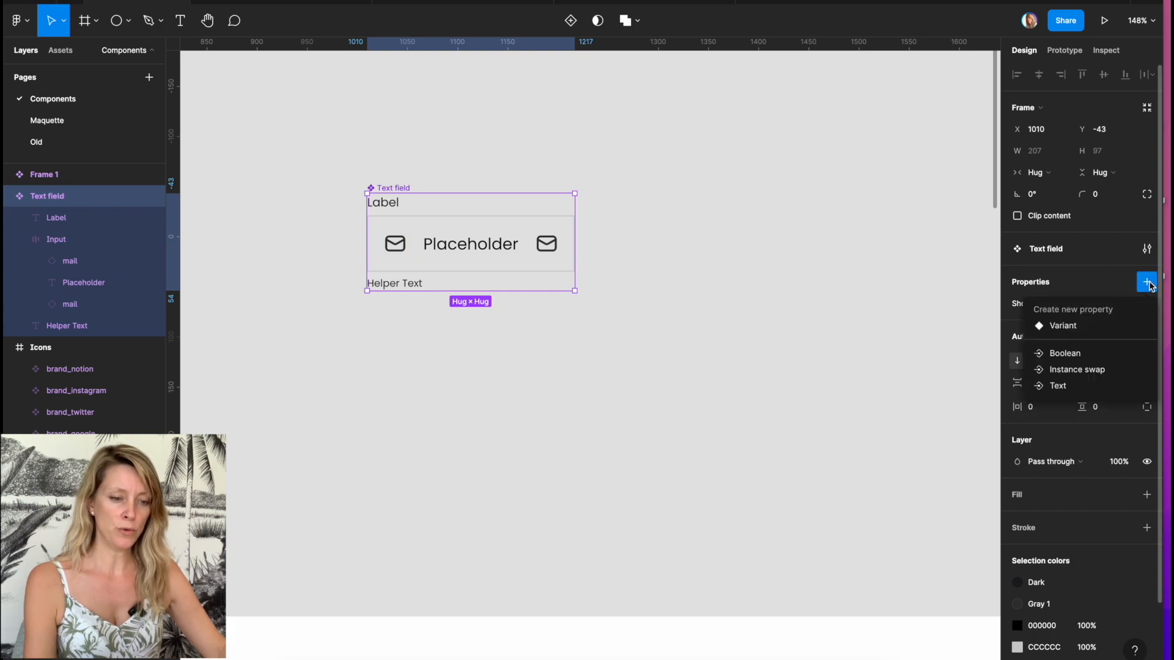
click(1058, 387)
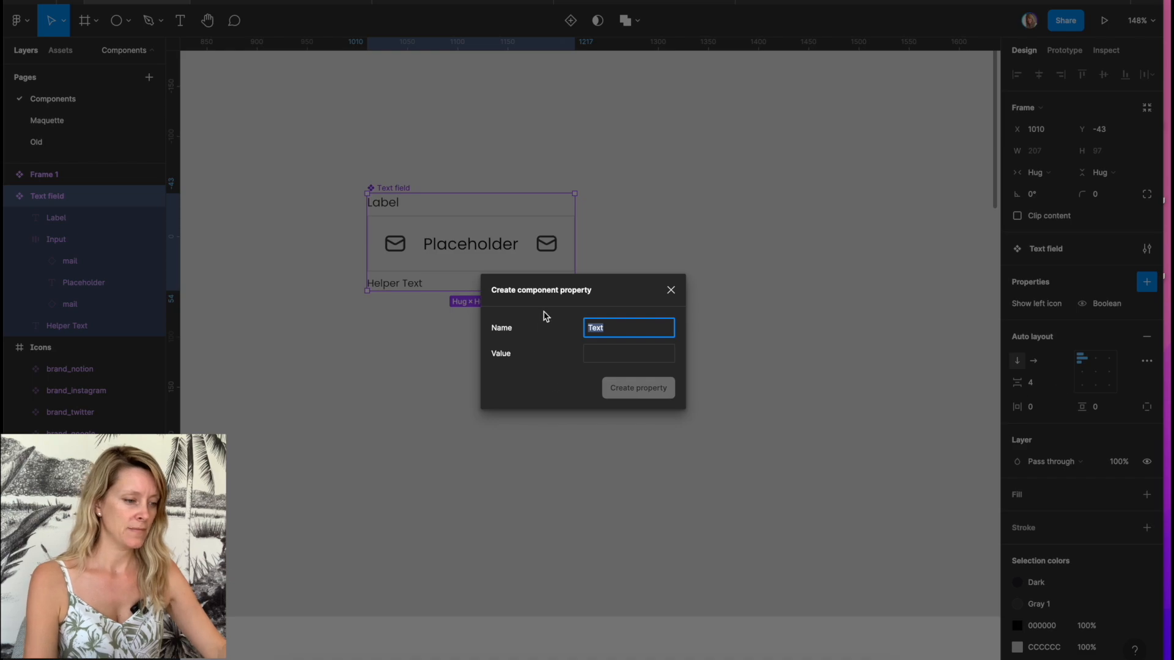
text(Input)
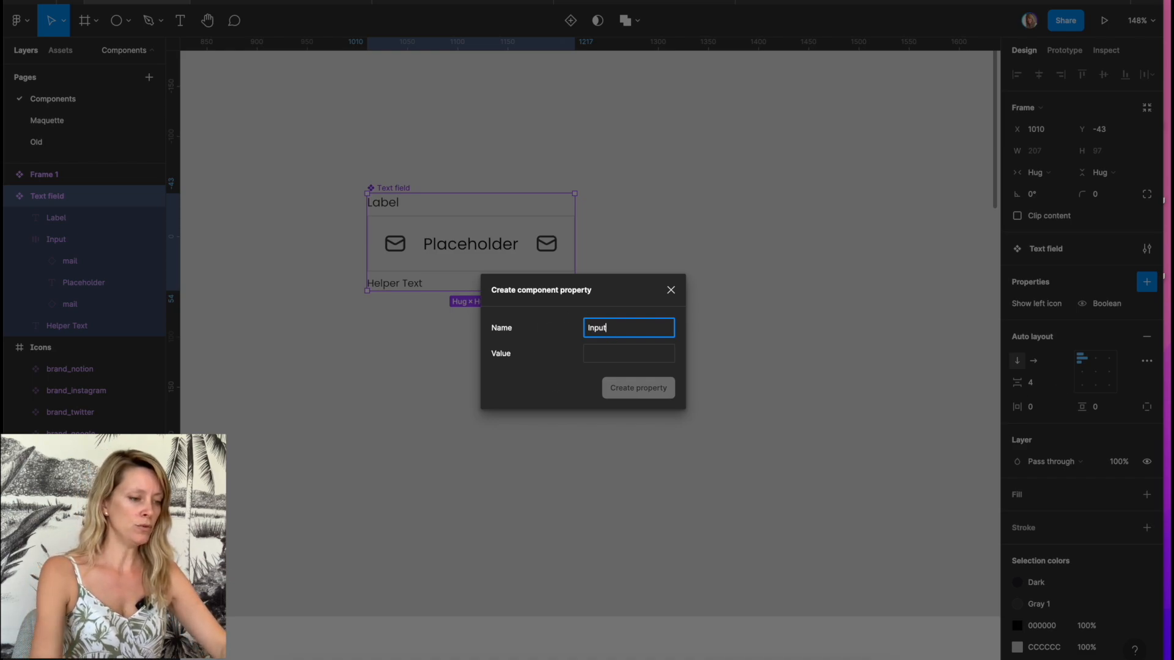
click(597, 357)
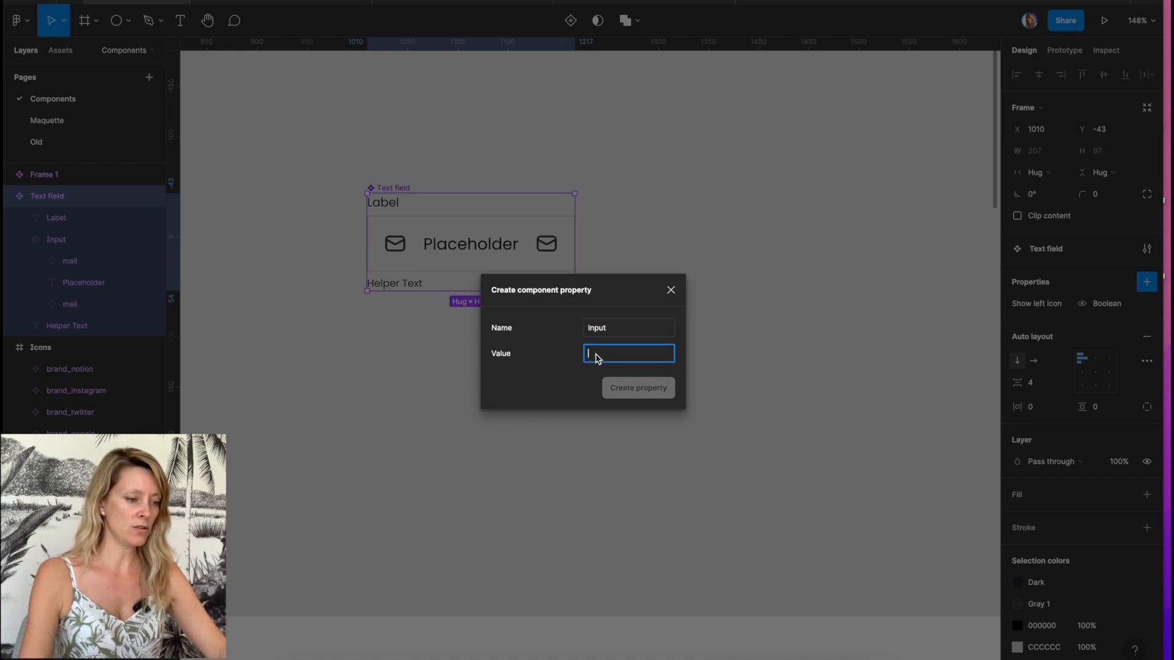
text(Place)
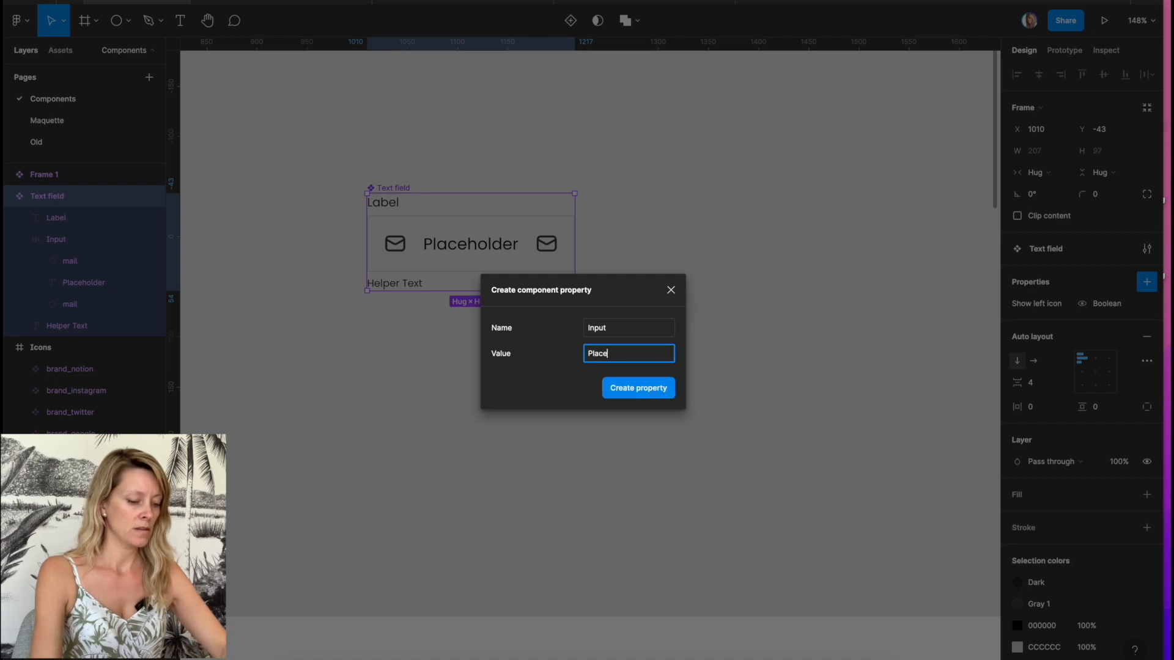
text(holder)
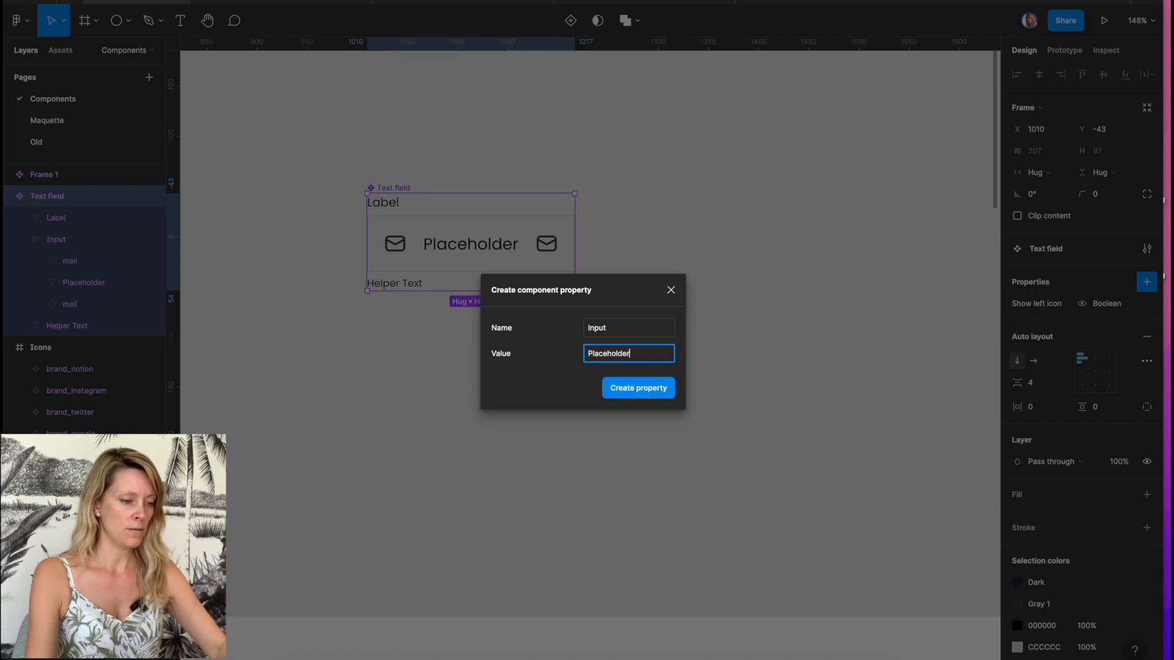
click(631, 394)
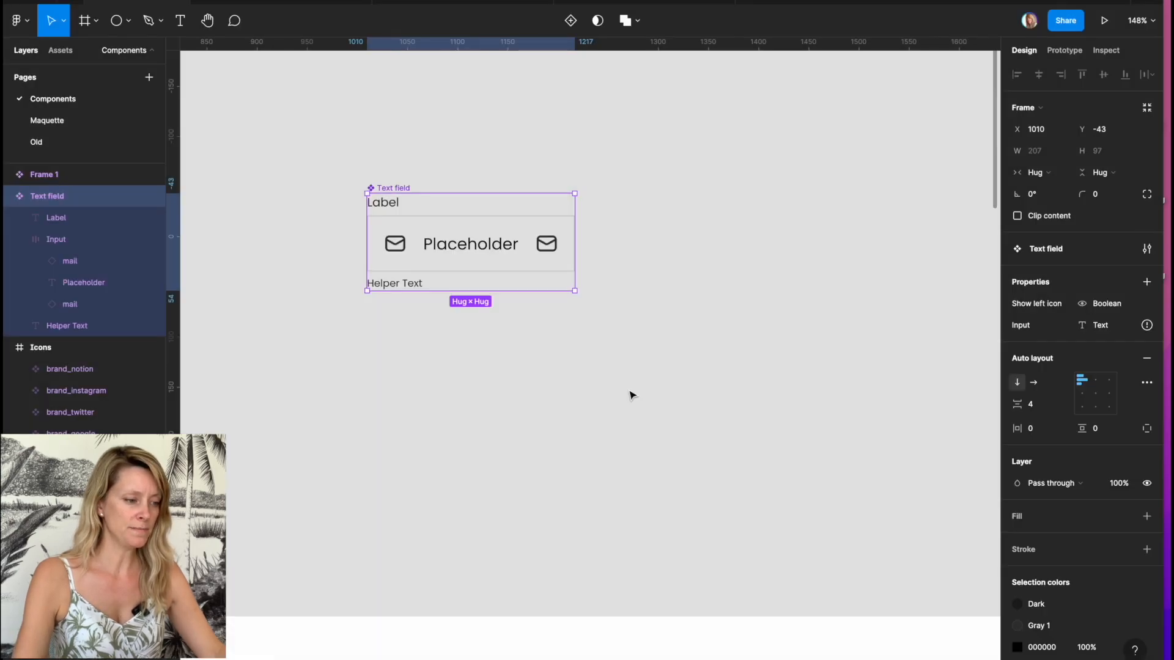
Bind the content of the placeholder text layer to the Input property
click(441, 247)
click(440, 248)
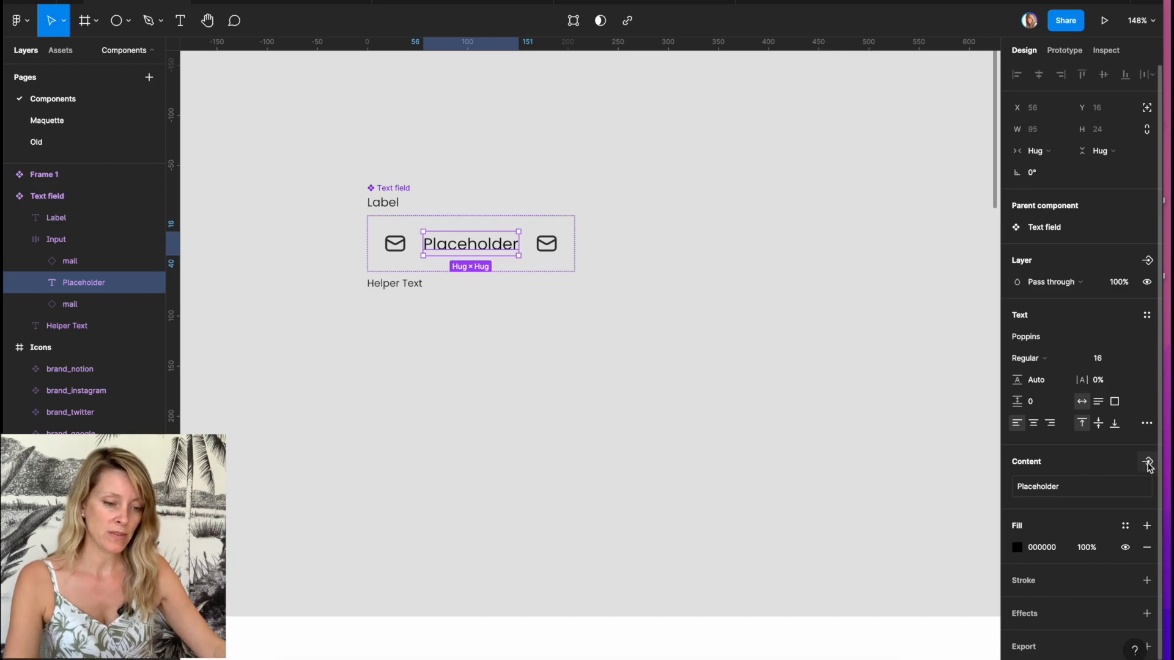
click(1147, 464)
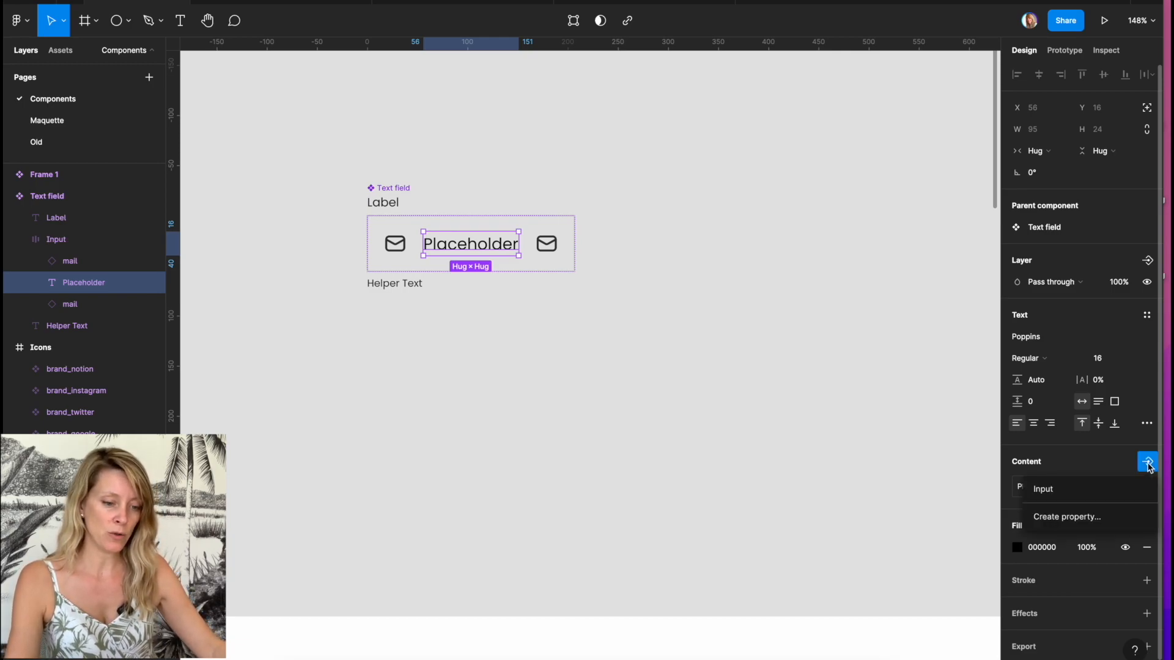
click(1043, 491)
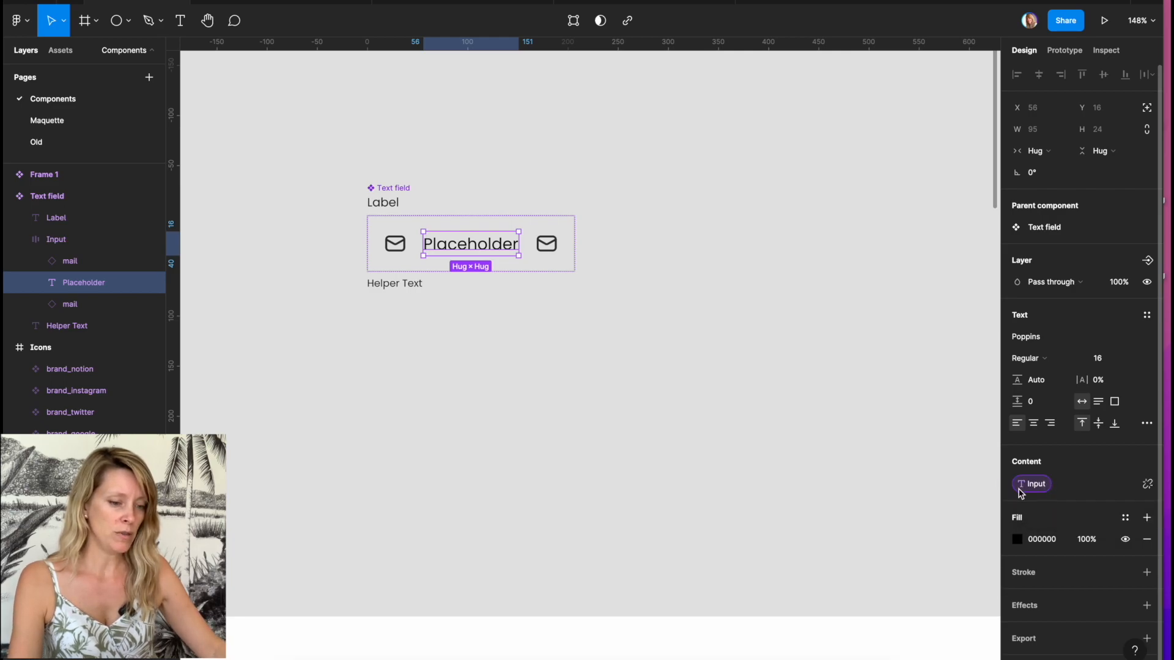
Duplicate the Text field component as an instance and place it below the original
click(380, 189)
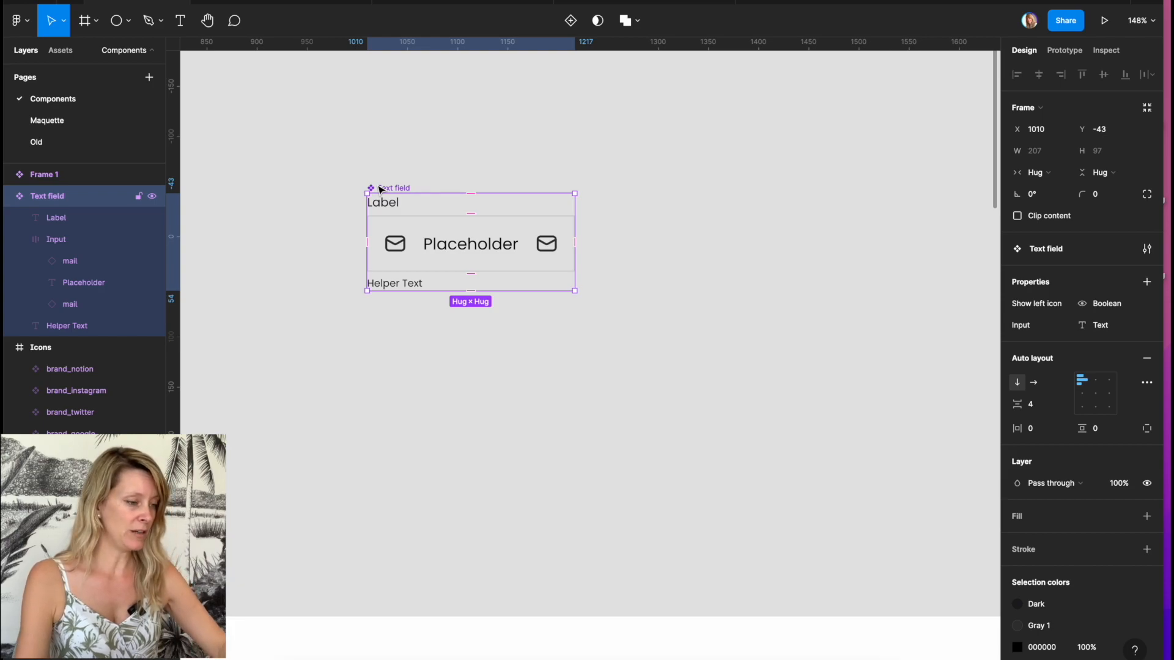
key(ctrl+d)
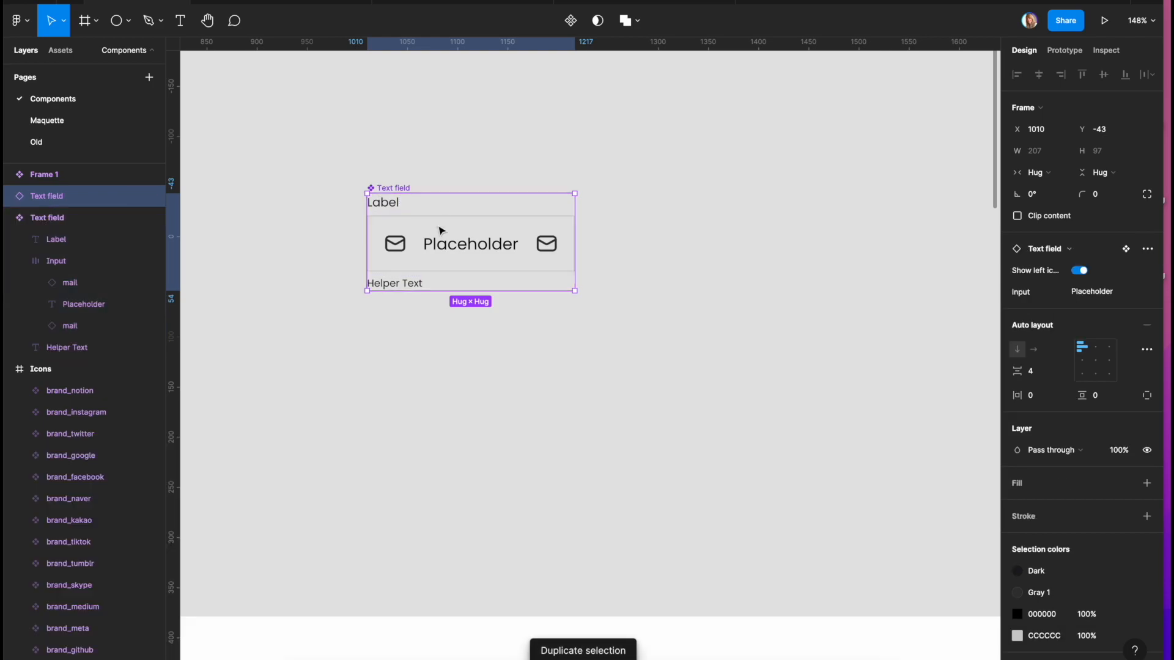
drag(441, 220, 489, 408)
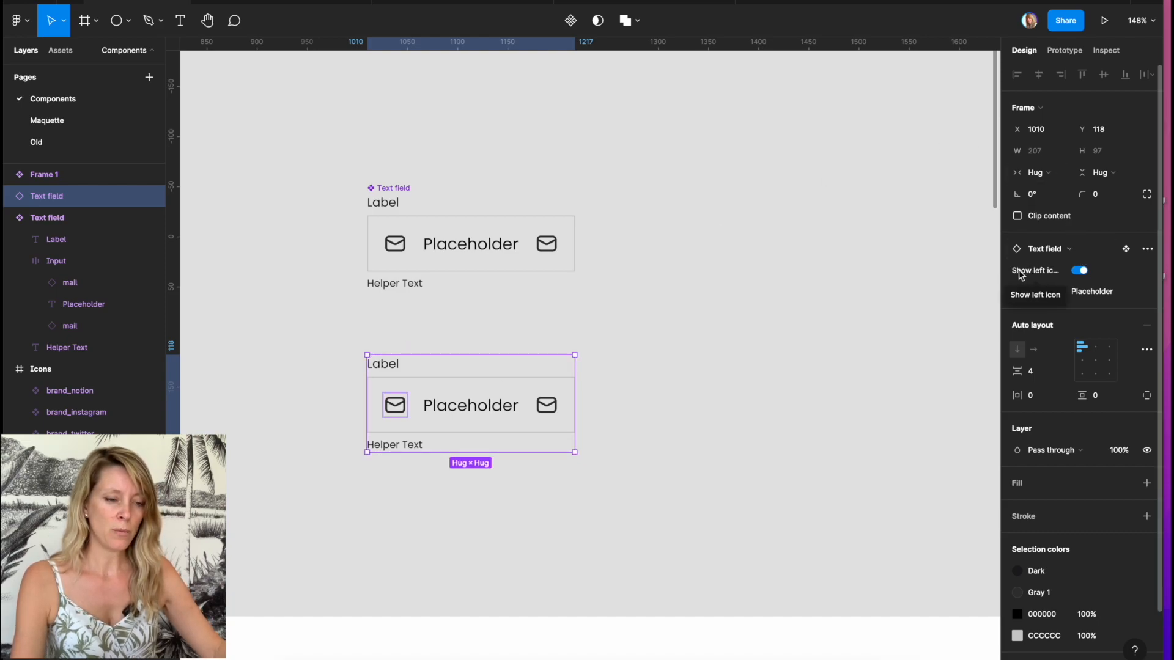
Test the instance's Show left icon property by switching it off and back on twice
click(1080, 271)
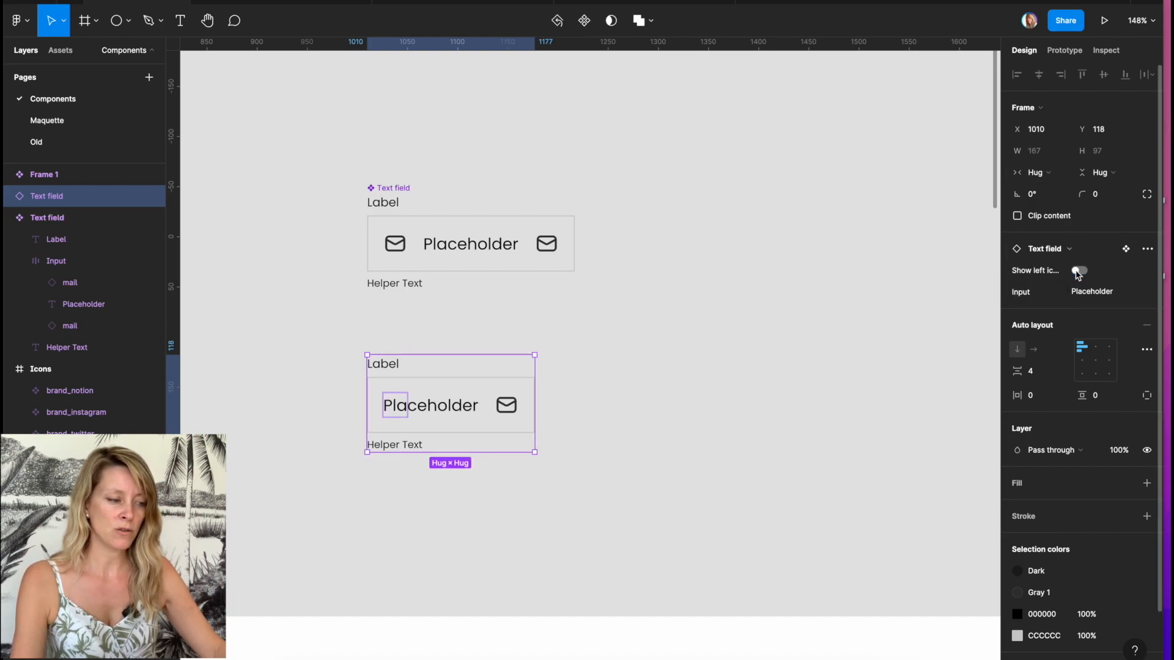
click(1078, 272)
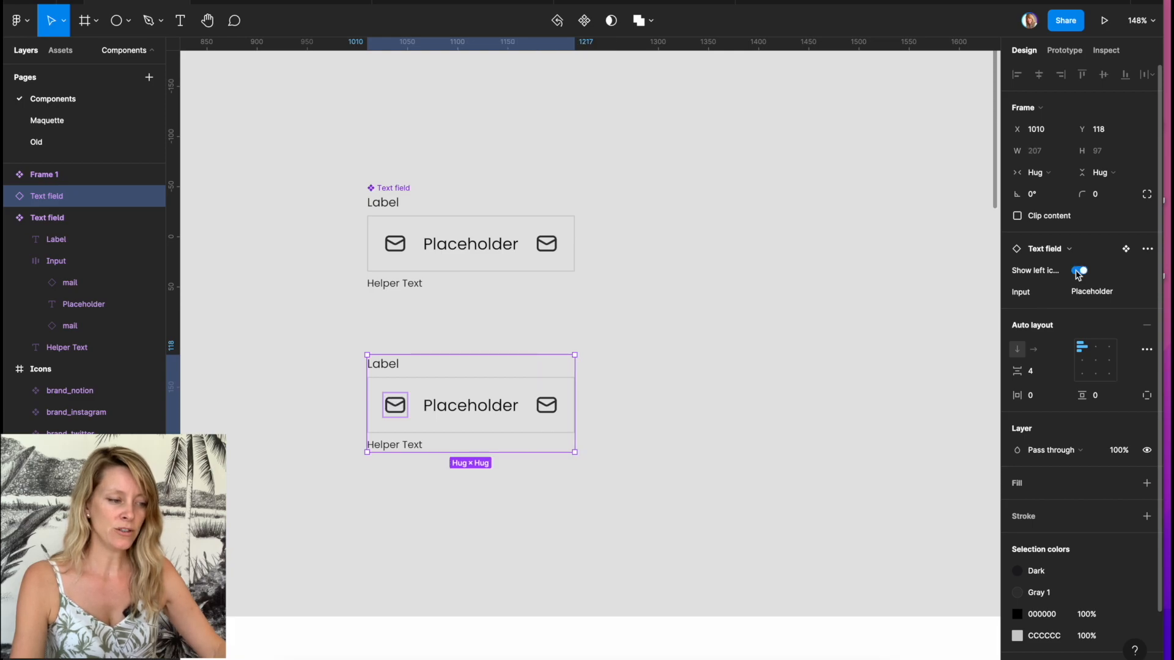
click(1079, 271)
click(1079, 271)
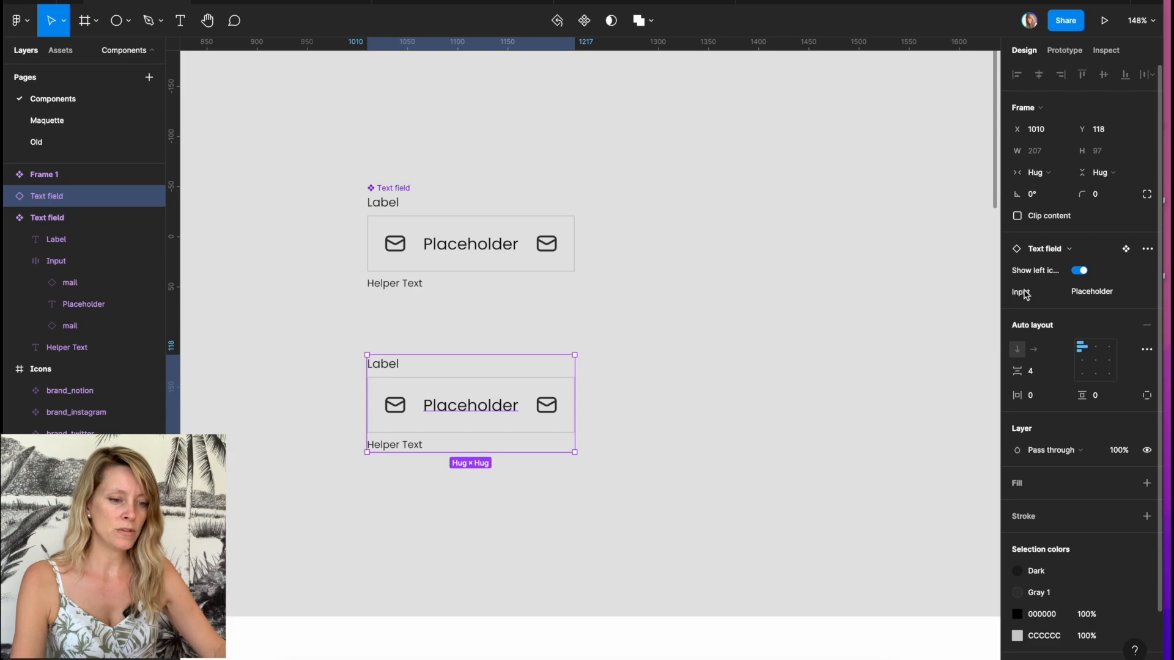
Set the instance's Input text to Mail and switch its left icon off
click(1095, 294)
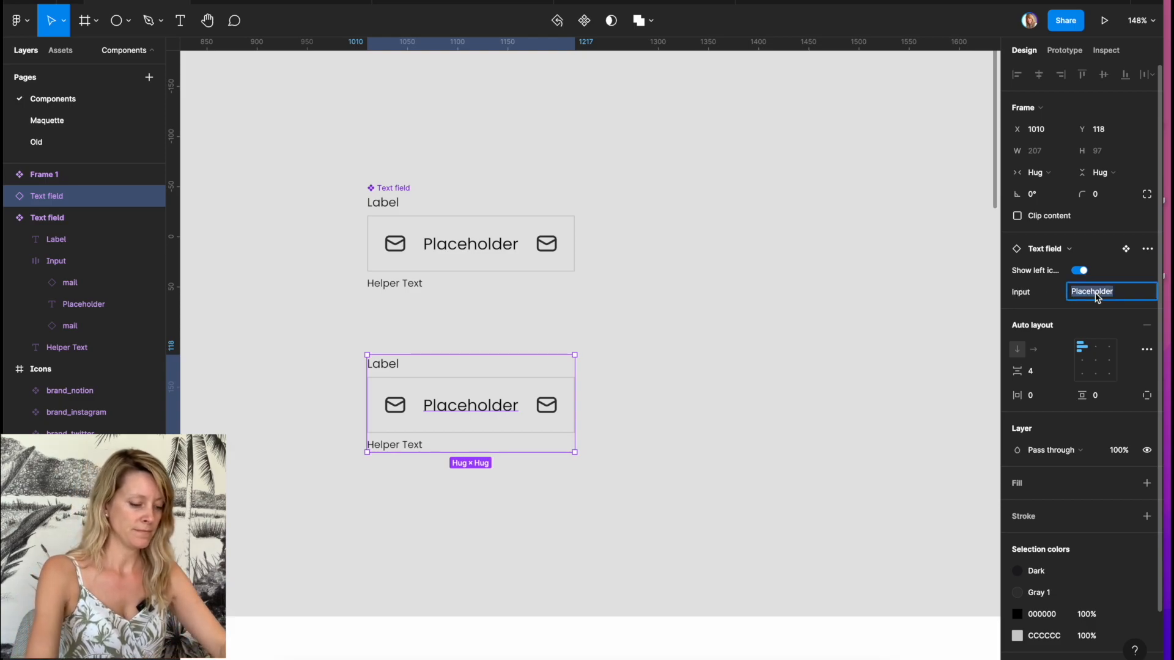
text(Mail)
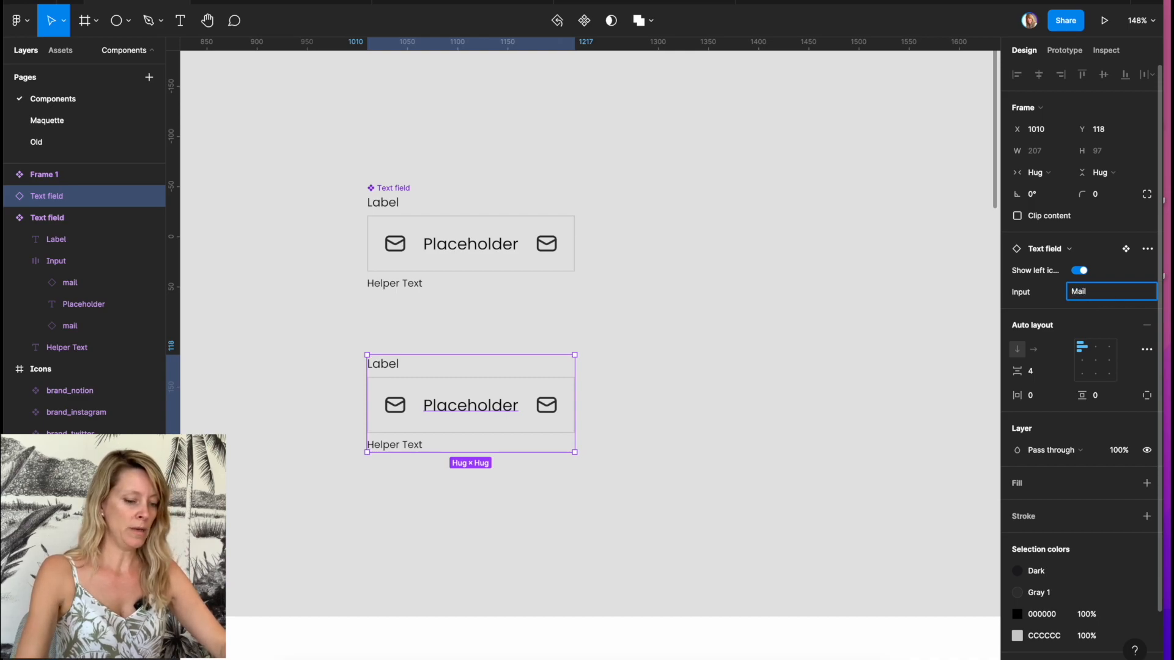
key(Return)
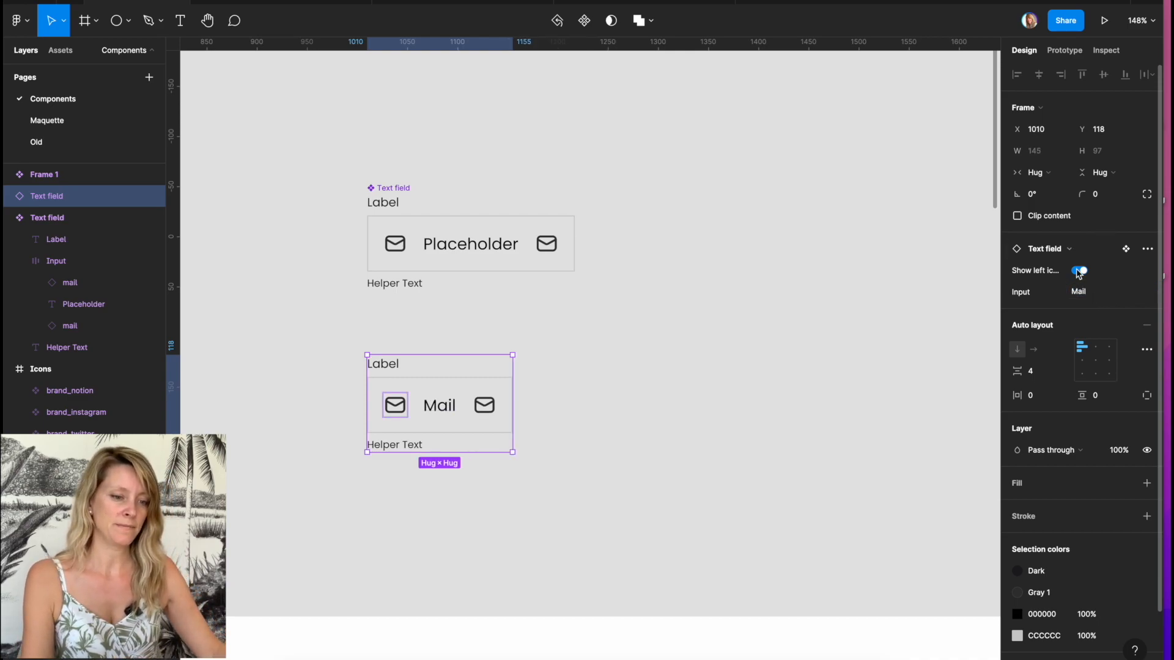
click(1079, 270)
click(786, 348)
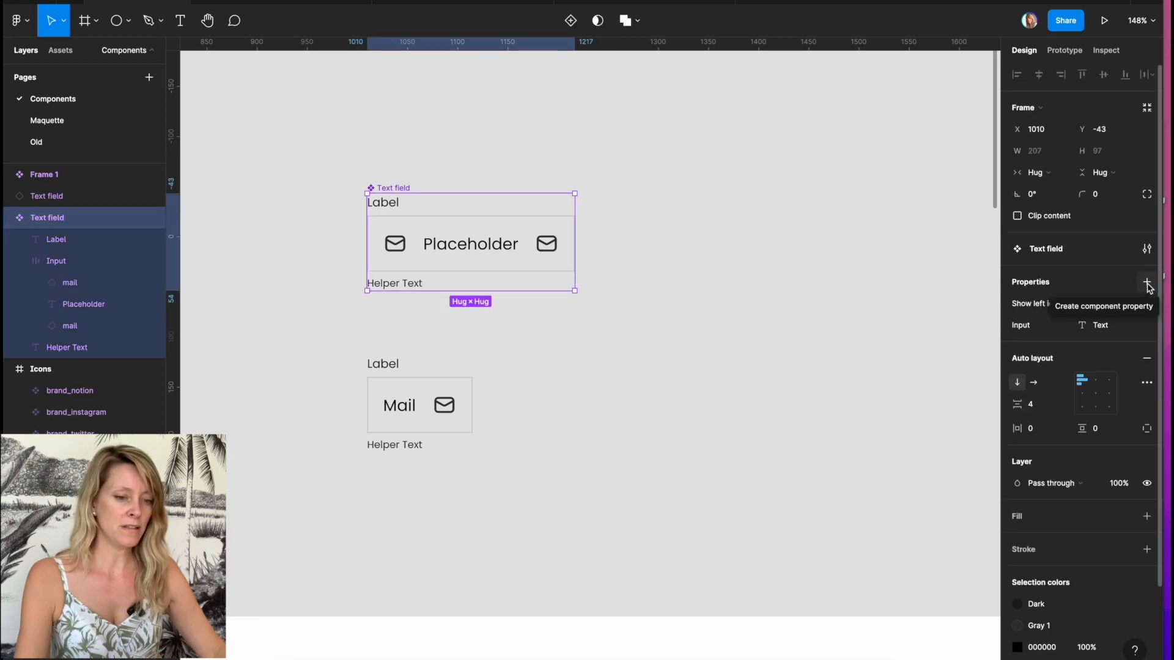
Create an instance swap property named Icon with the value account_circle on the Text field component
click(1147, 286)
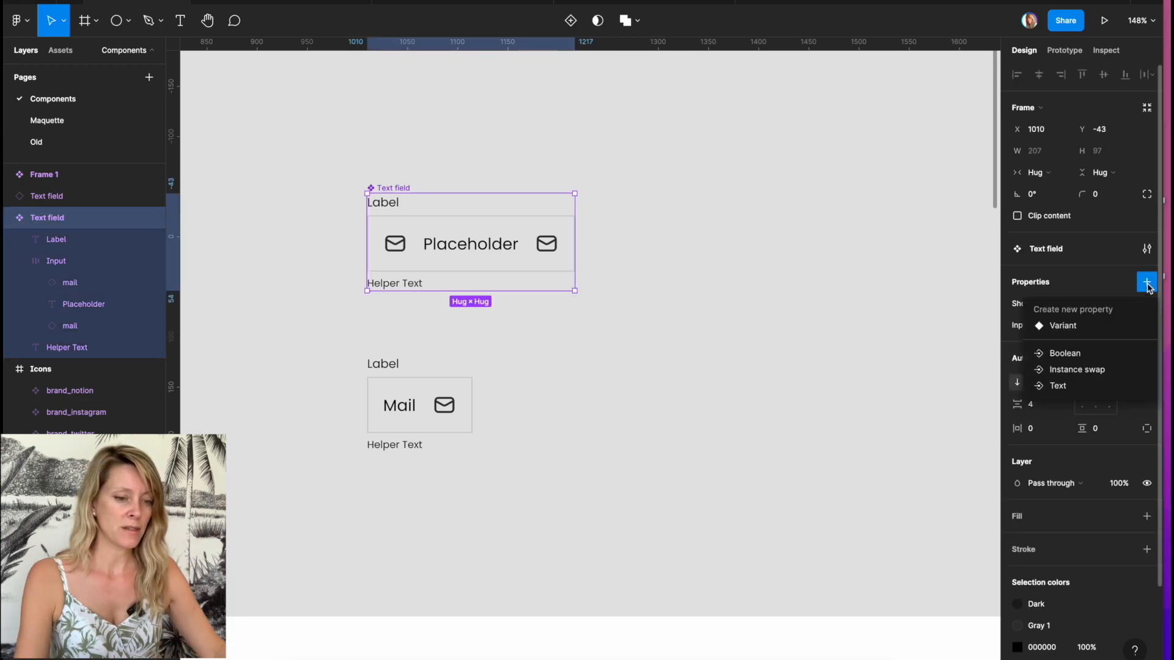
click(1057, 369)
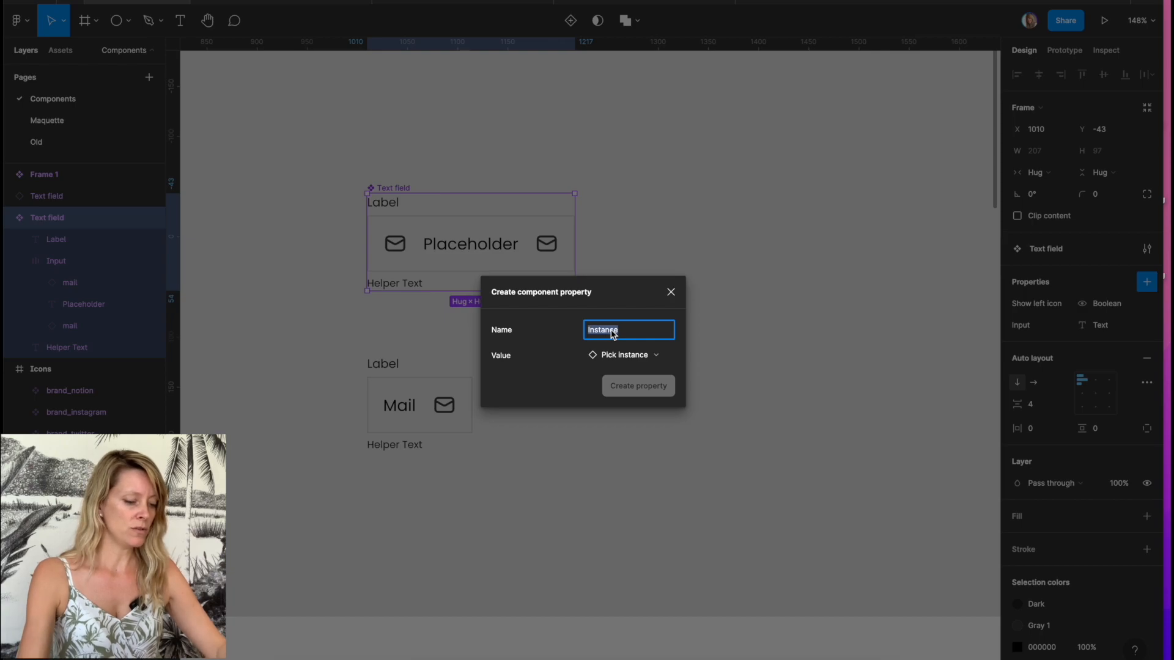
text(Icon)
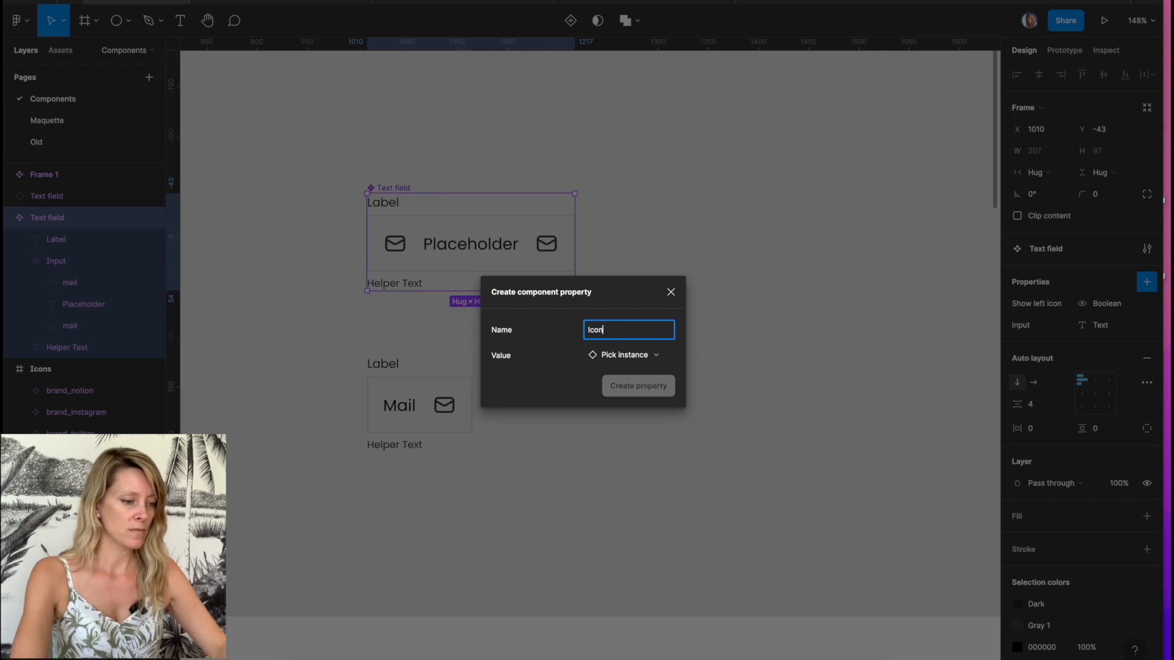
click(633, 365)
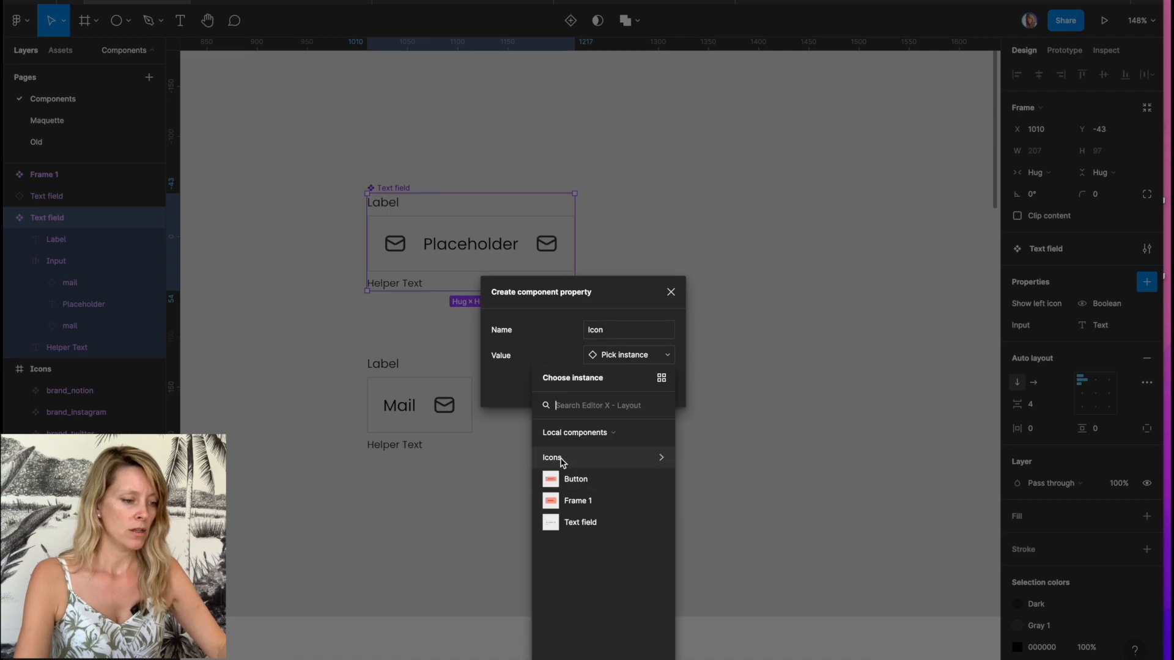
click(560, 458)
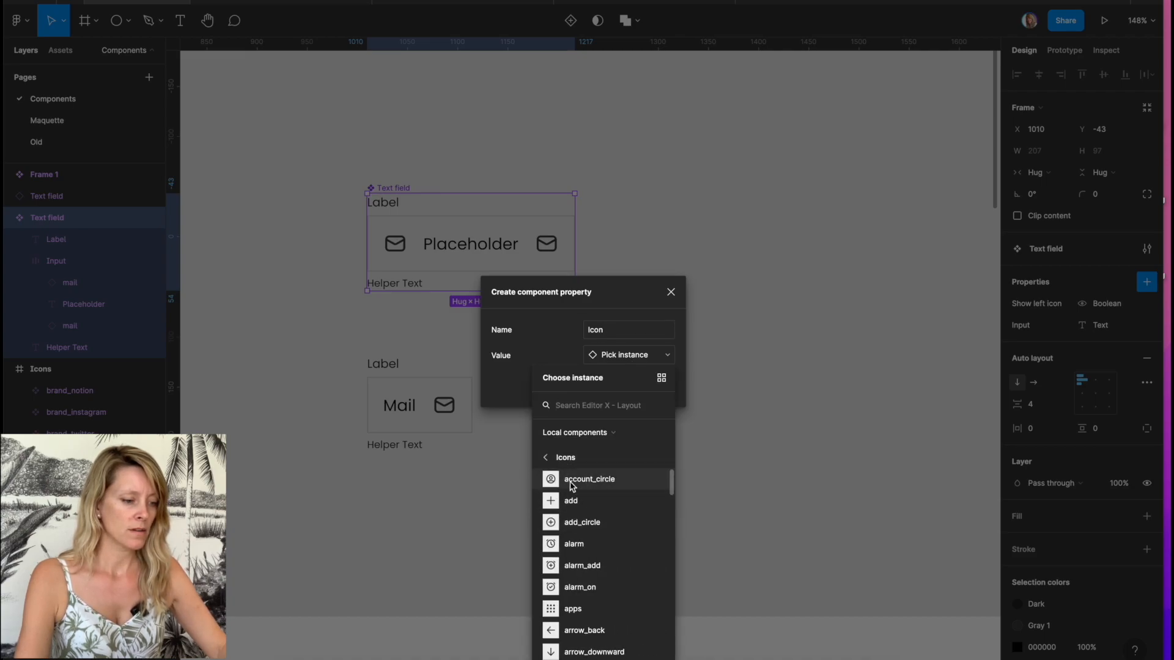
click(570, 481)
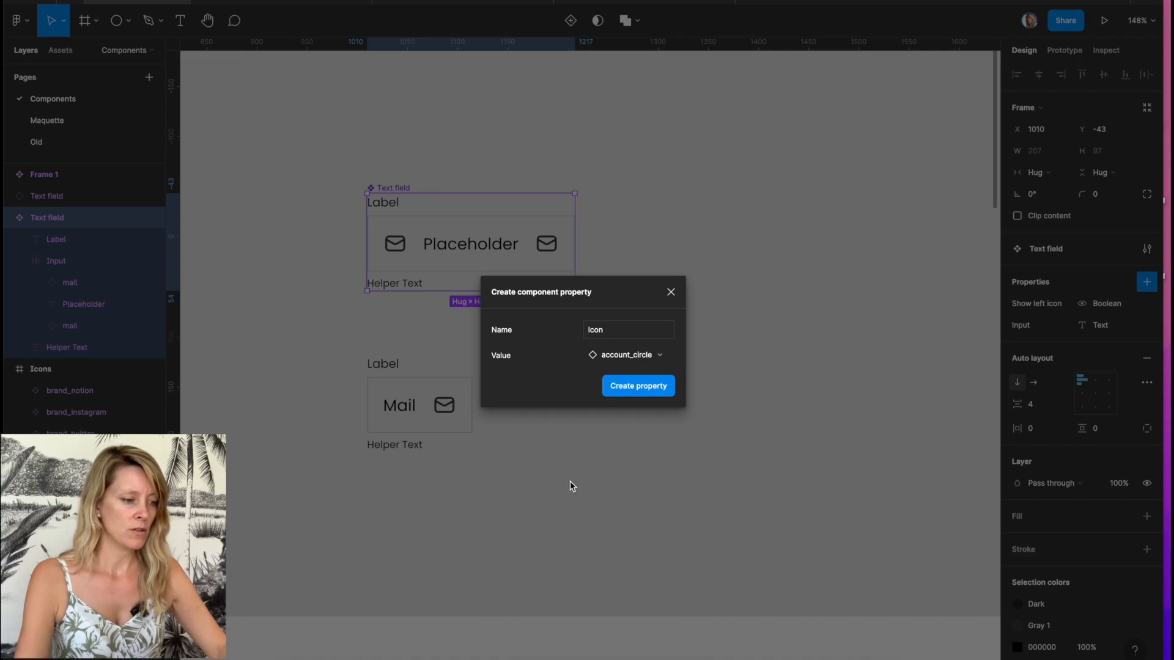
click(636, 385)
Bind the left mail icon of the Text field component to the Icon property
click(396, 242)
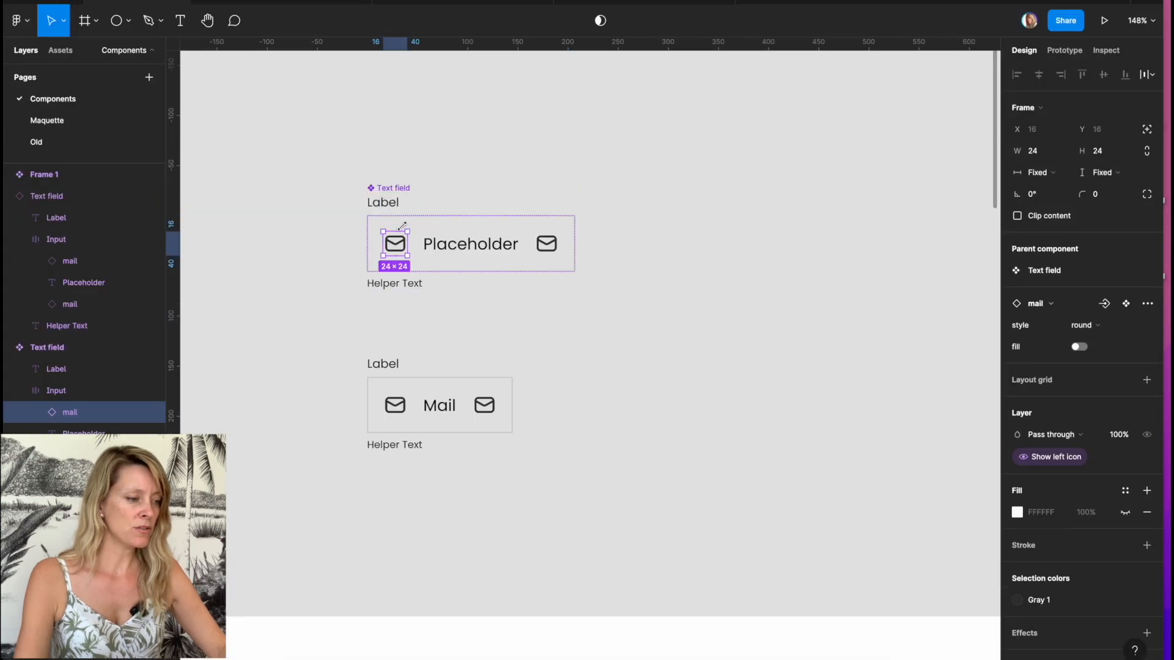
click(1106, 305)
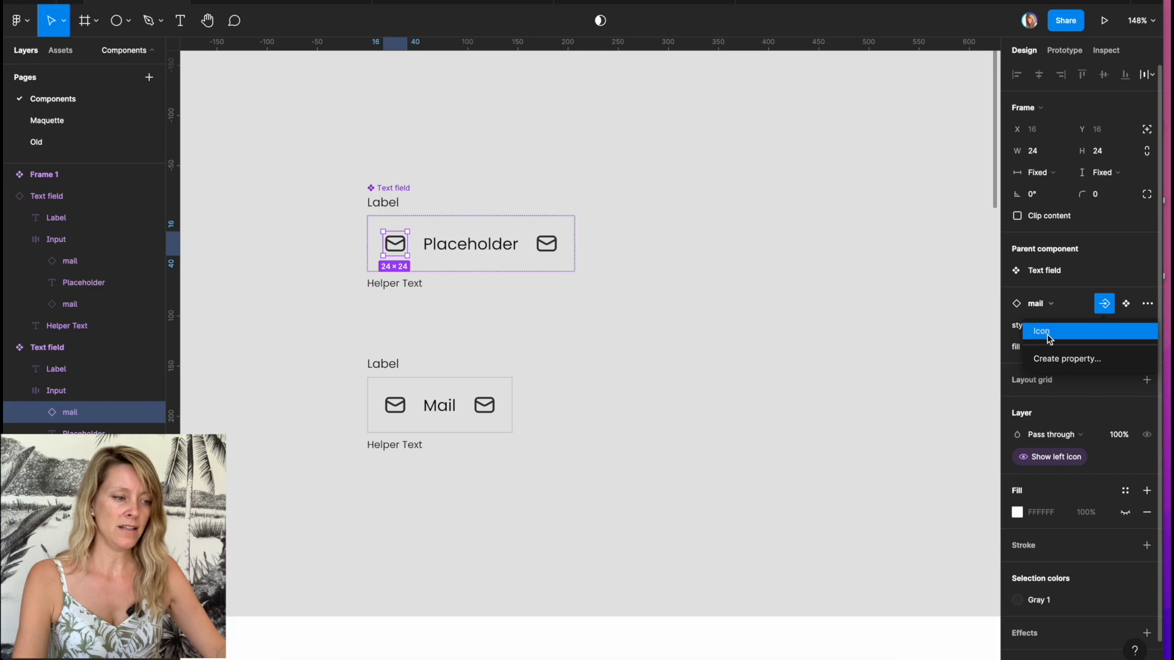
click(1048, 335)
key(Escape)
Swap the Text field instance's Icon property to brand_apple from the local Icons set
click(396, 412)
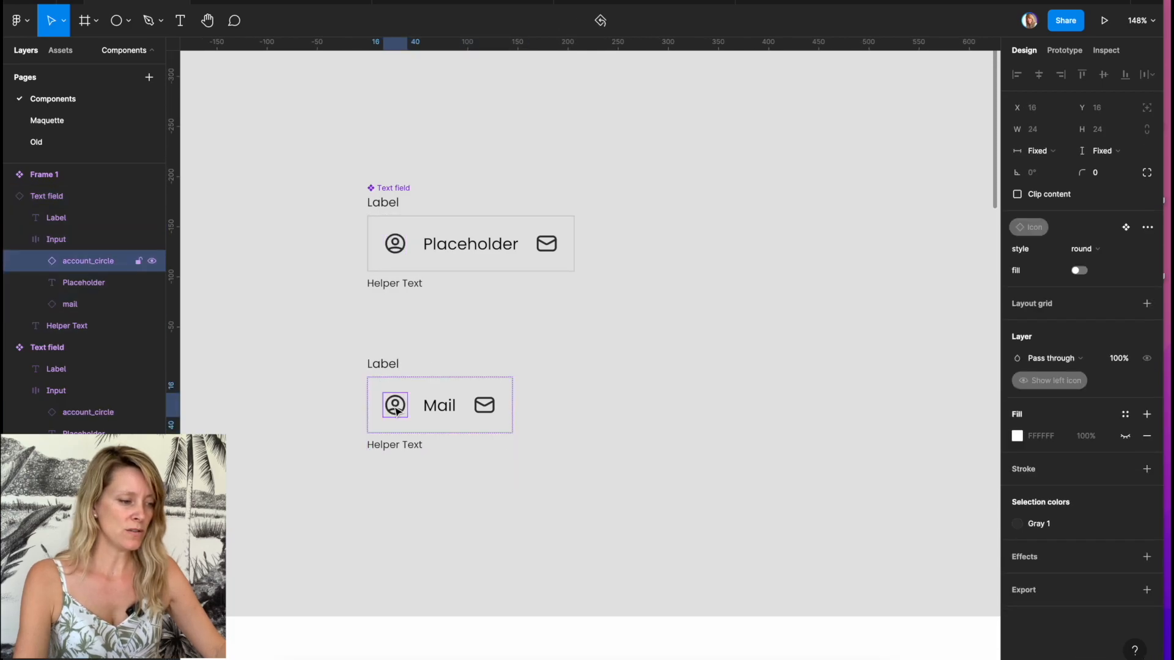
click(431, 373)
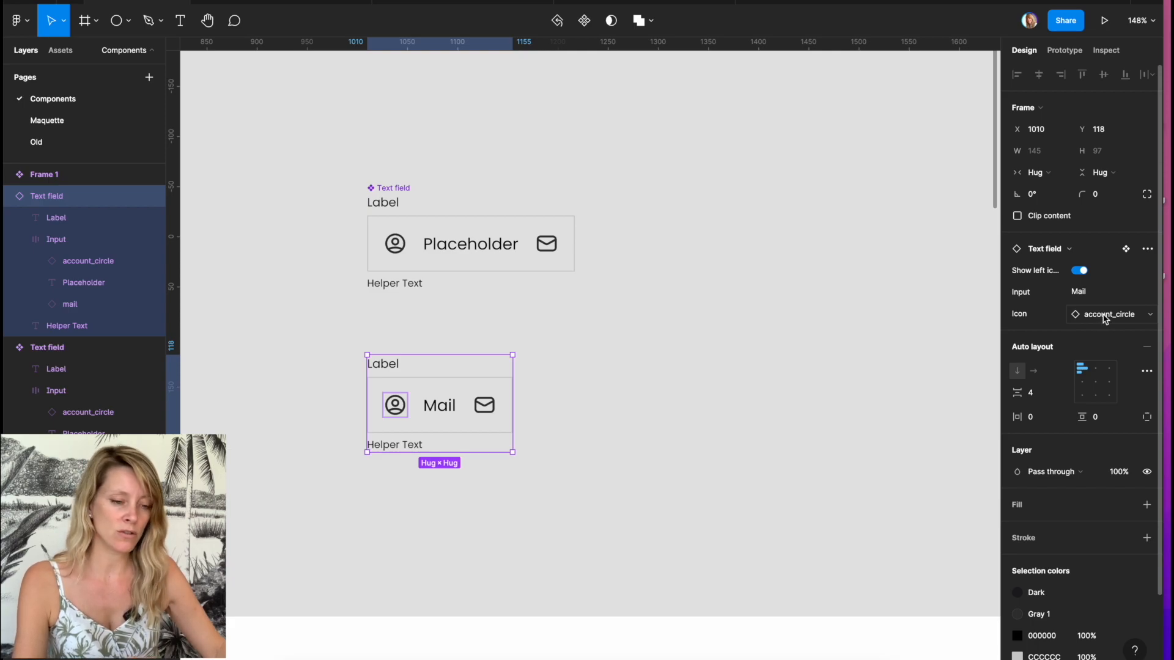
click(1143, 317)
scroll(1061, 465, down, 2)
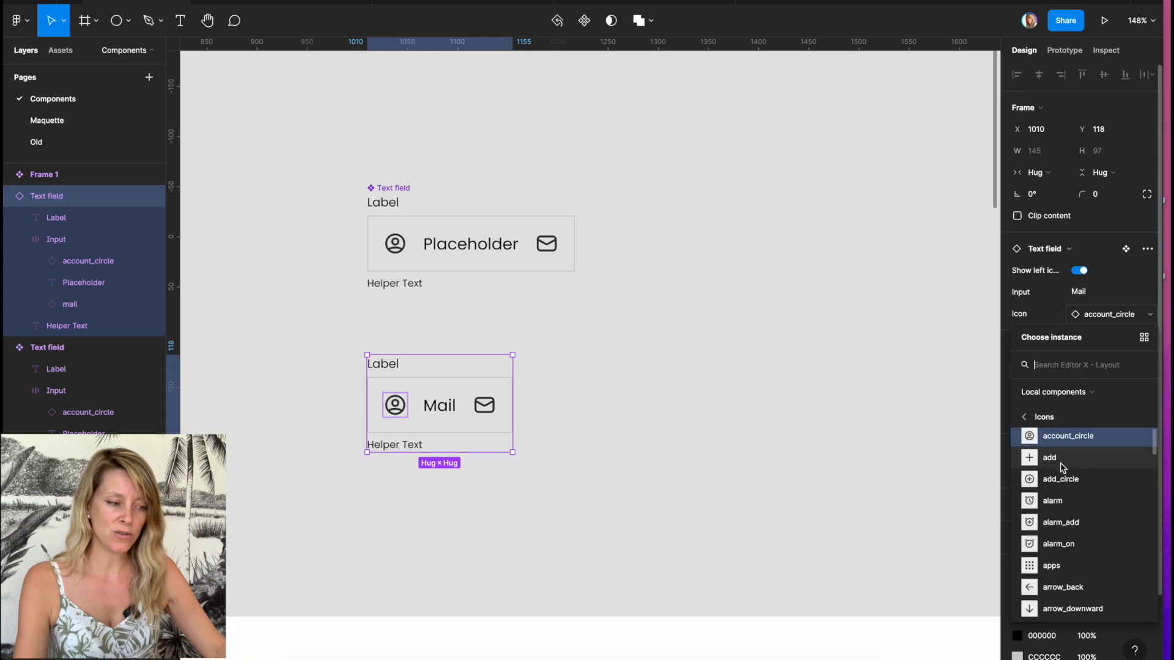
scroll(1060, 467, down, 5)
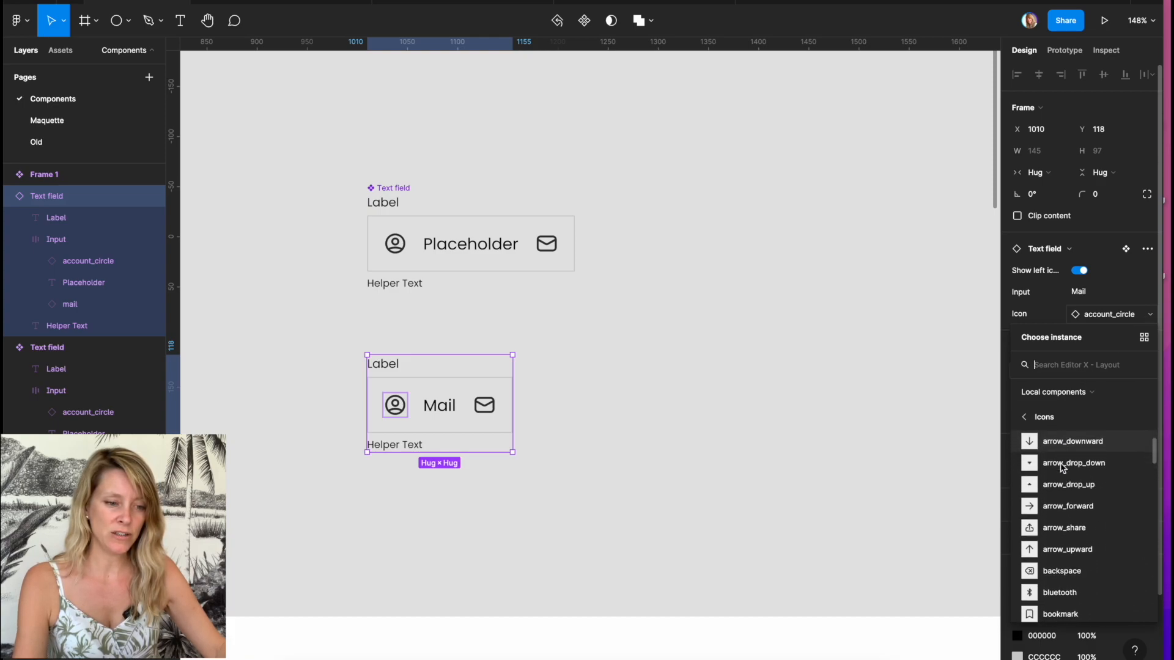
scroll(1062, 467, down, 4)
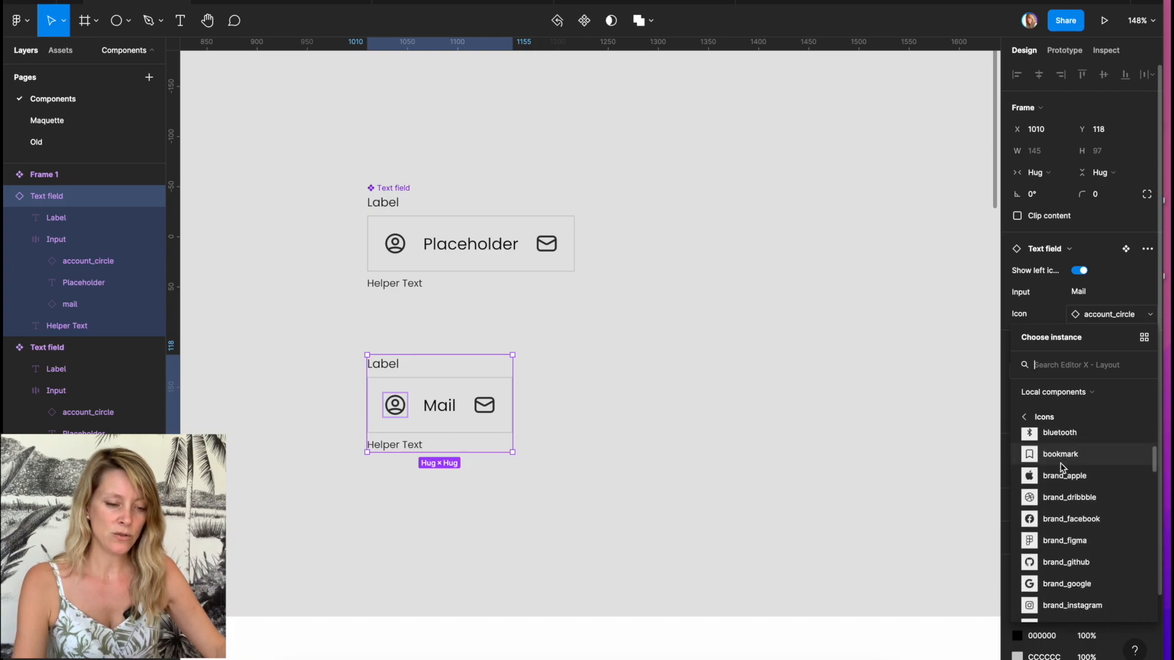
click(1062, 478)
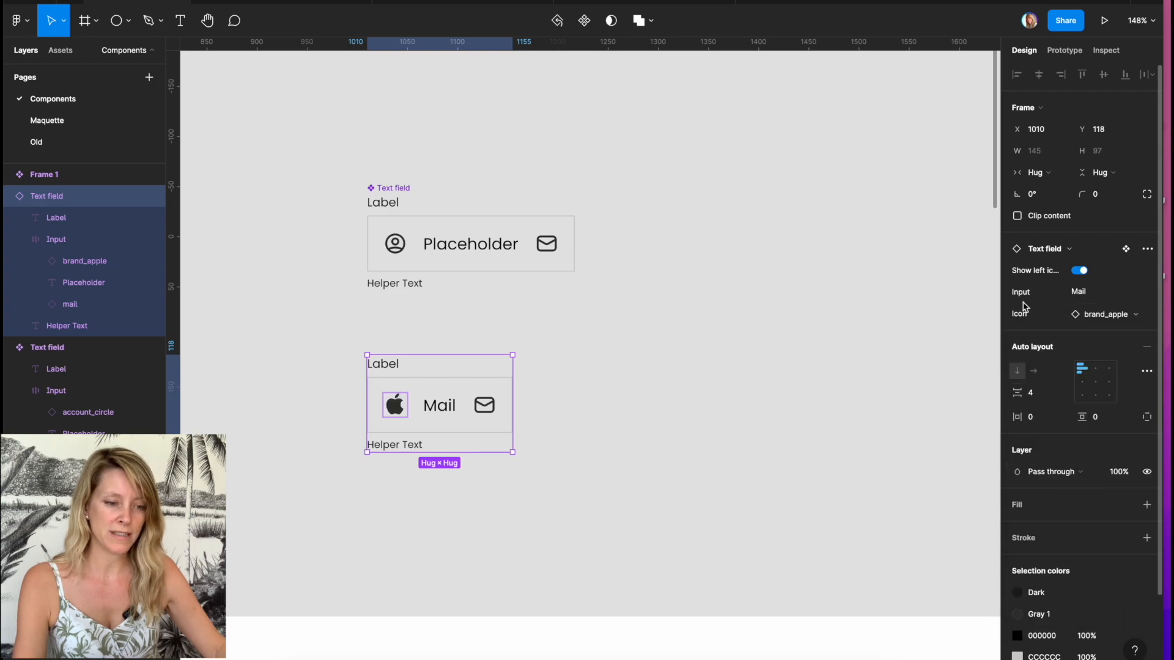
Rename the main component's Icon property as Icon left
click(426, 197)
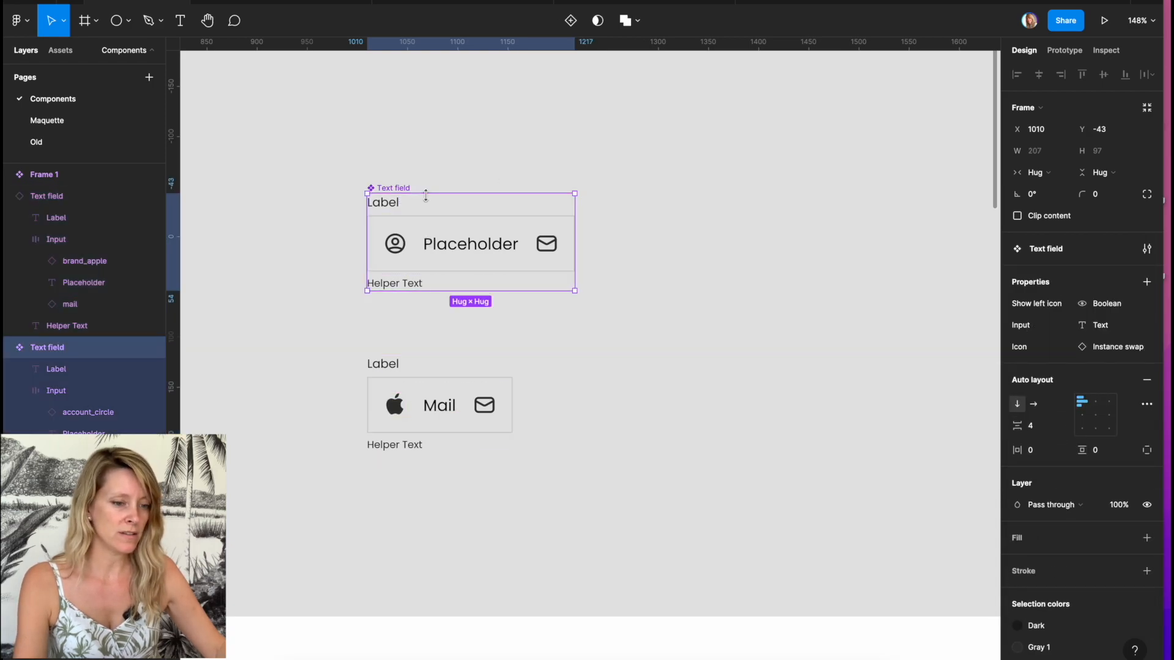
double_click(1022, 347)
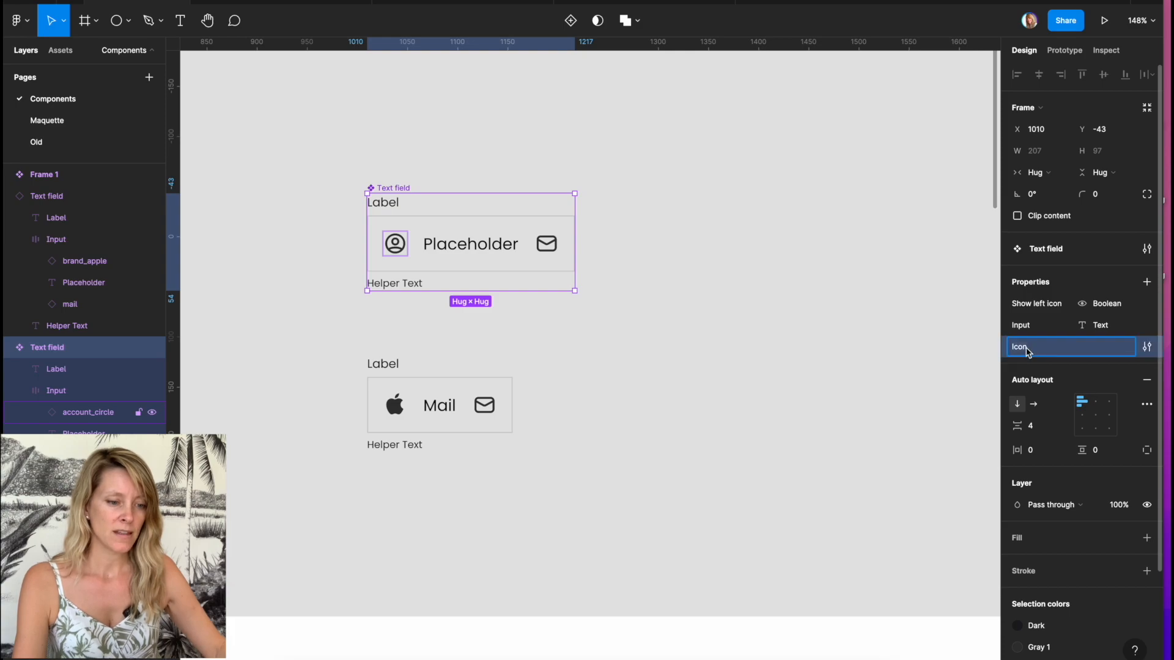
text(left)
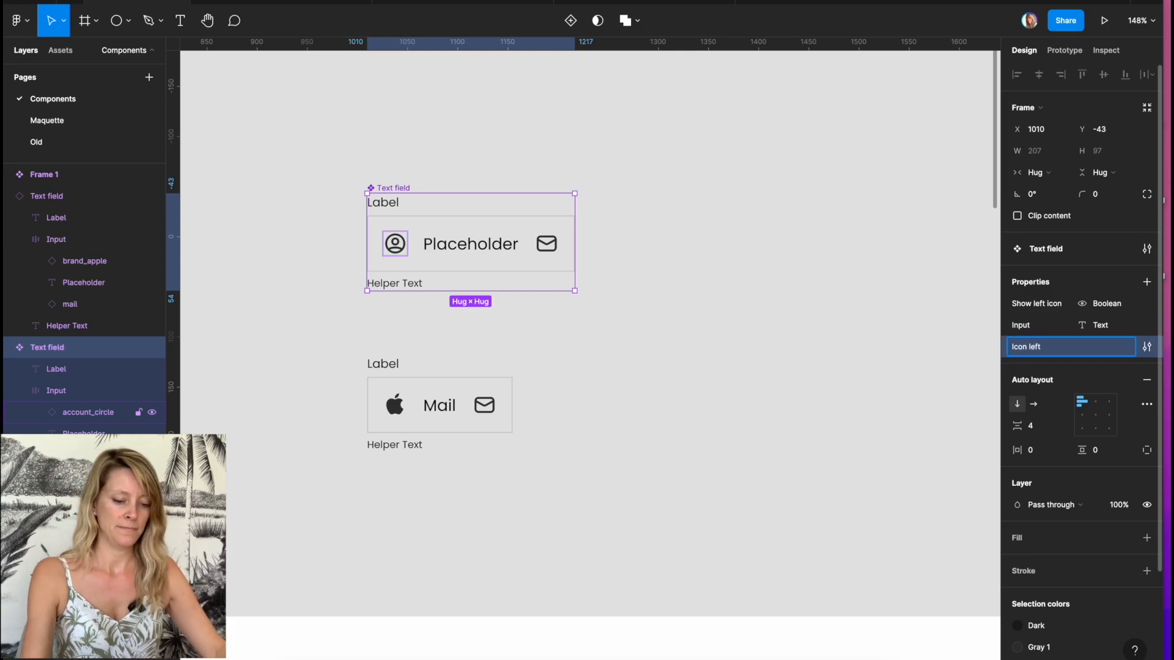
key(Return)
Create a Boolean property named Show right icon with the value True and bind the right mail icon's visibility to it
click(629, 412)
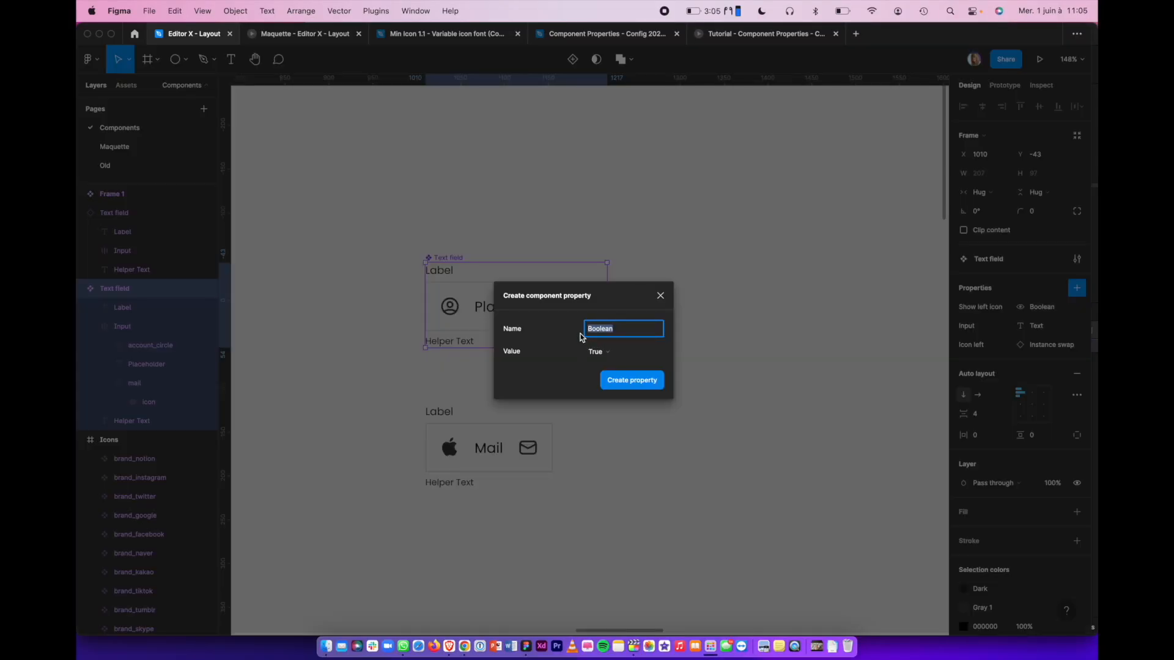
text(Show right icon)
click(631, 380)
click(140, 382)
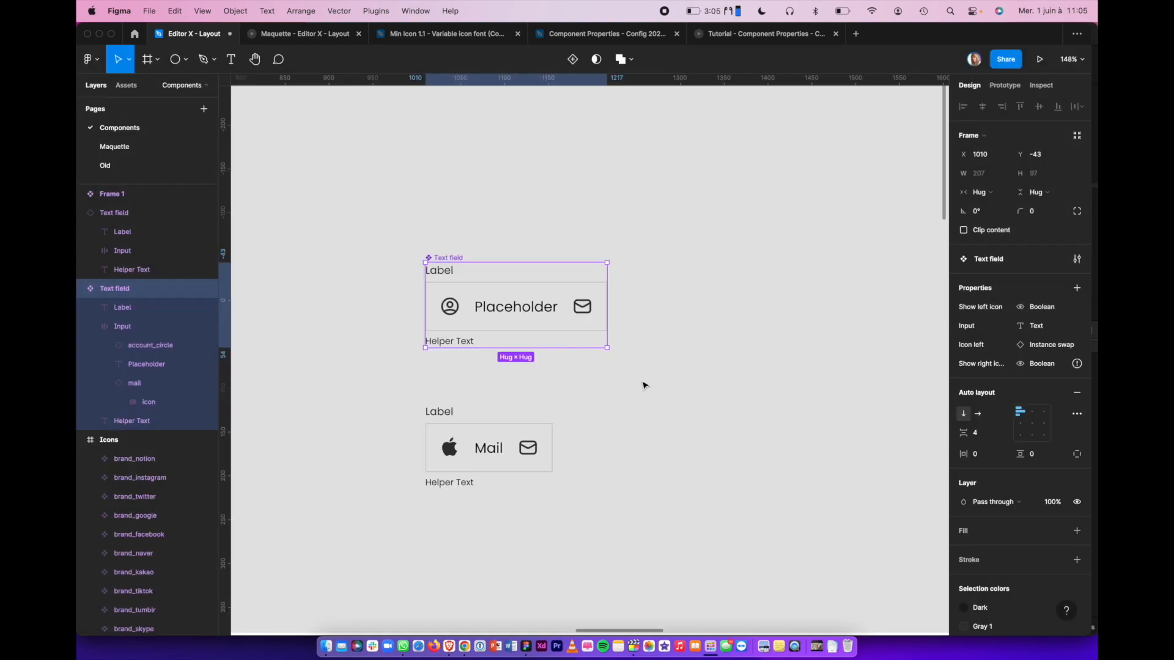
click(1078, 403)
click(995, 440)
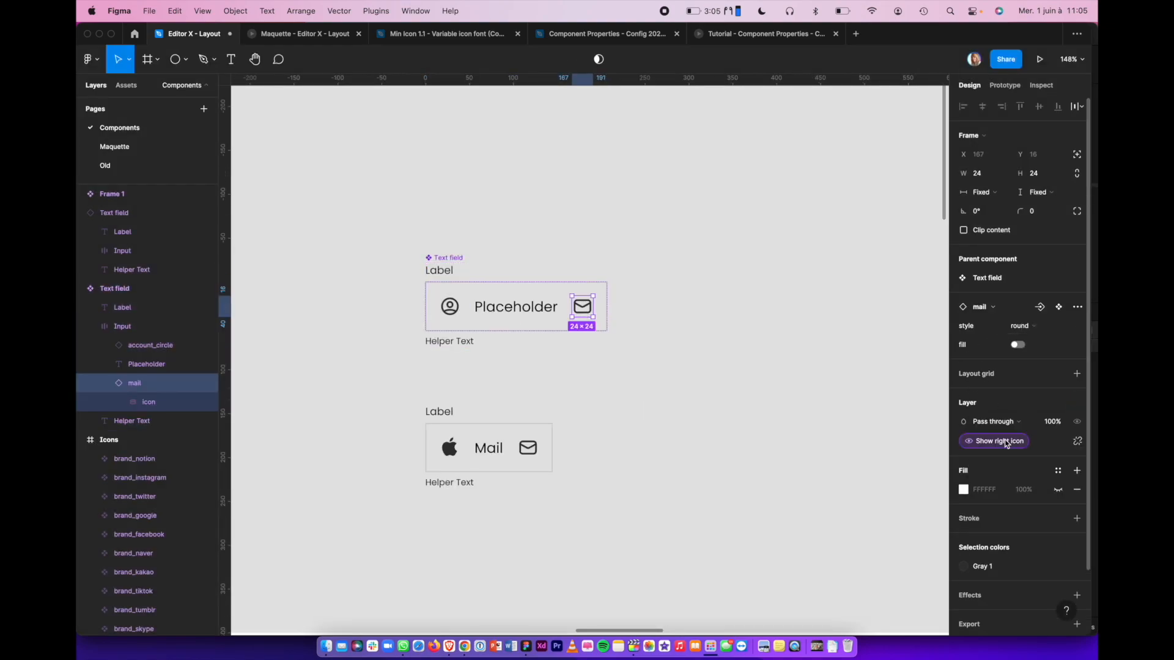
Create a text property named Label on the Text field component and bind the label layer's content to it
click(471, 273)
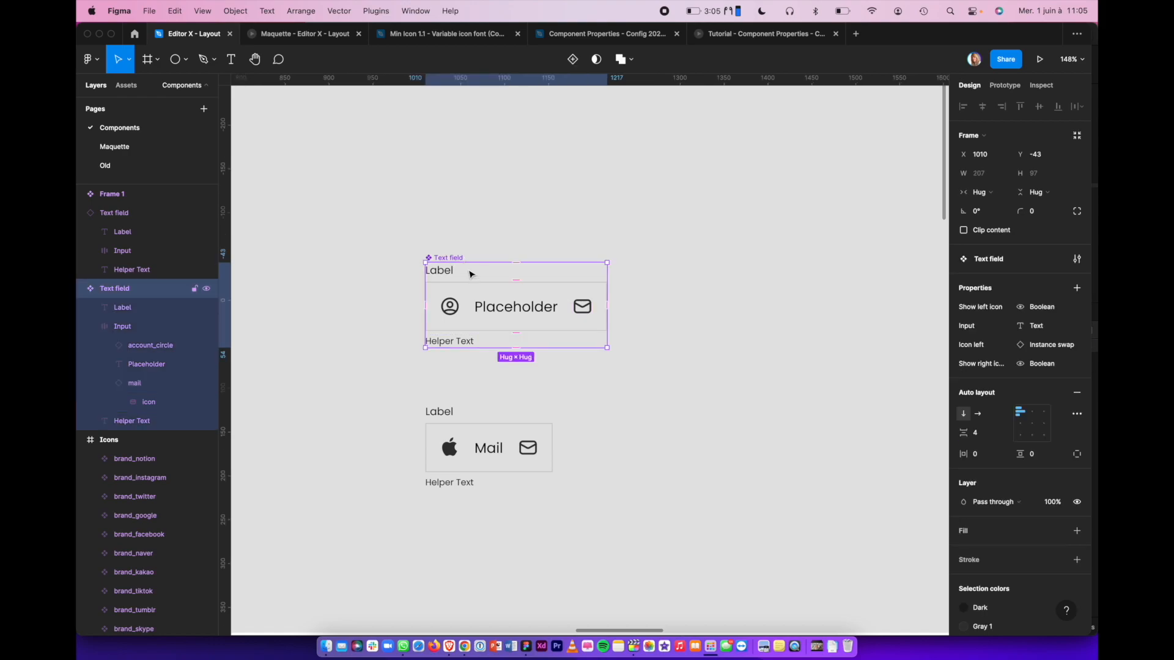
click(1076, 287)
click(1027, 334)
text(Label)
key(Tab)
click(631, 380)
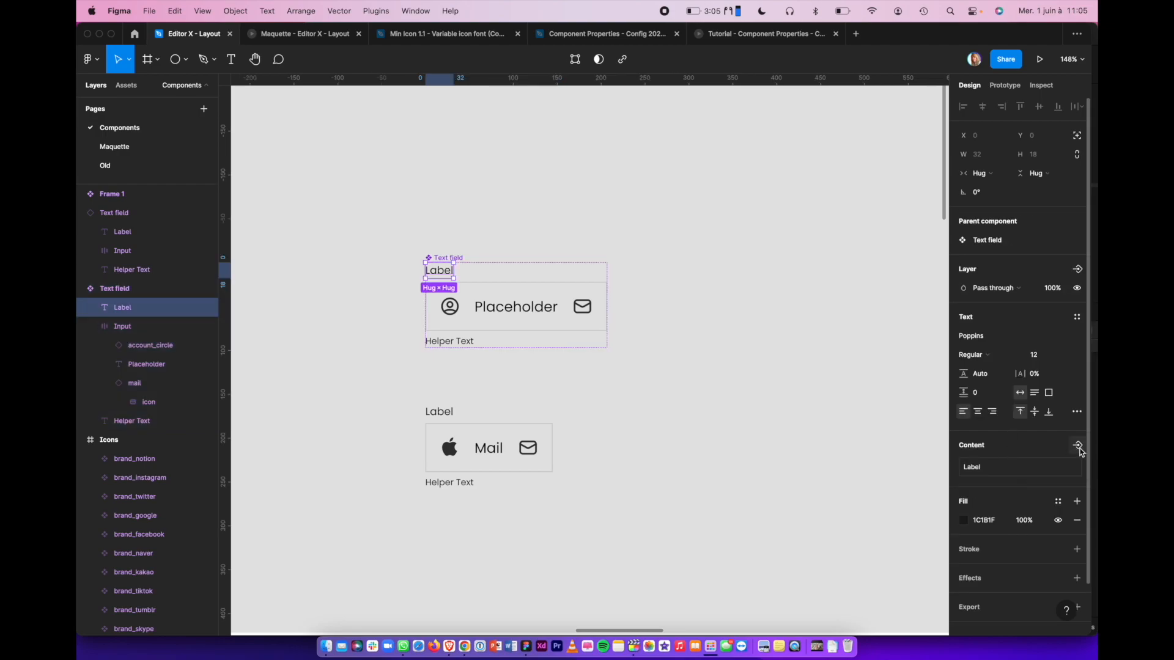
click(1078, 445)
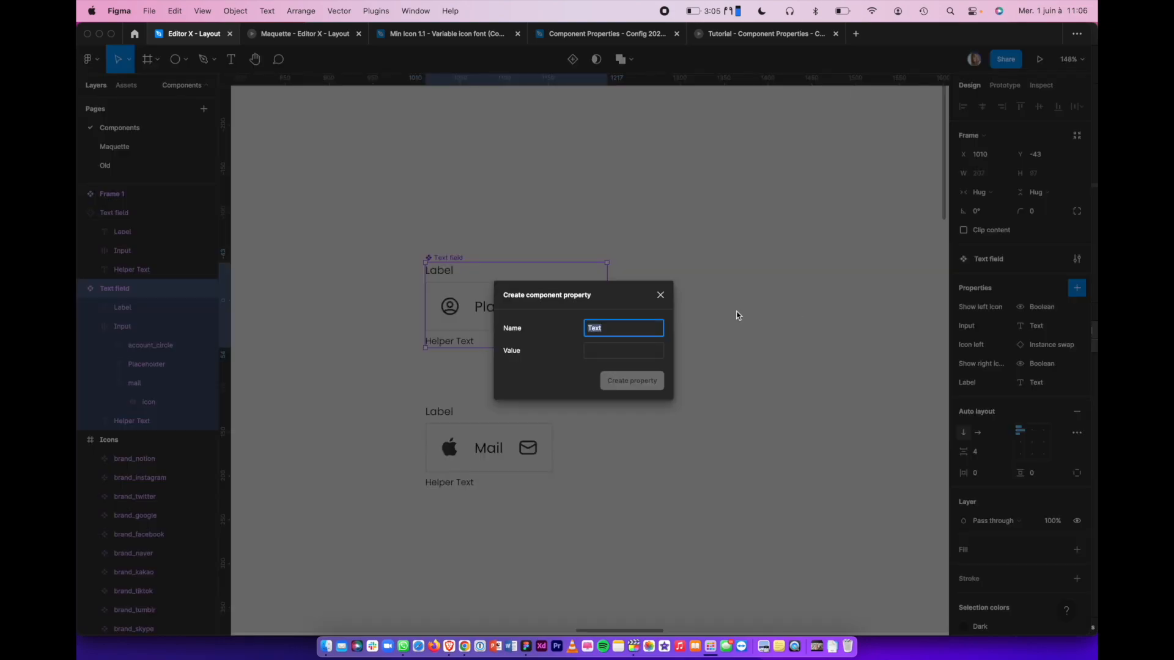
Create a text property named Helper text with the value Helper text on the Text field component
text(Helper text)
key(Tab)
text(He)
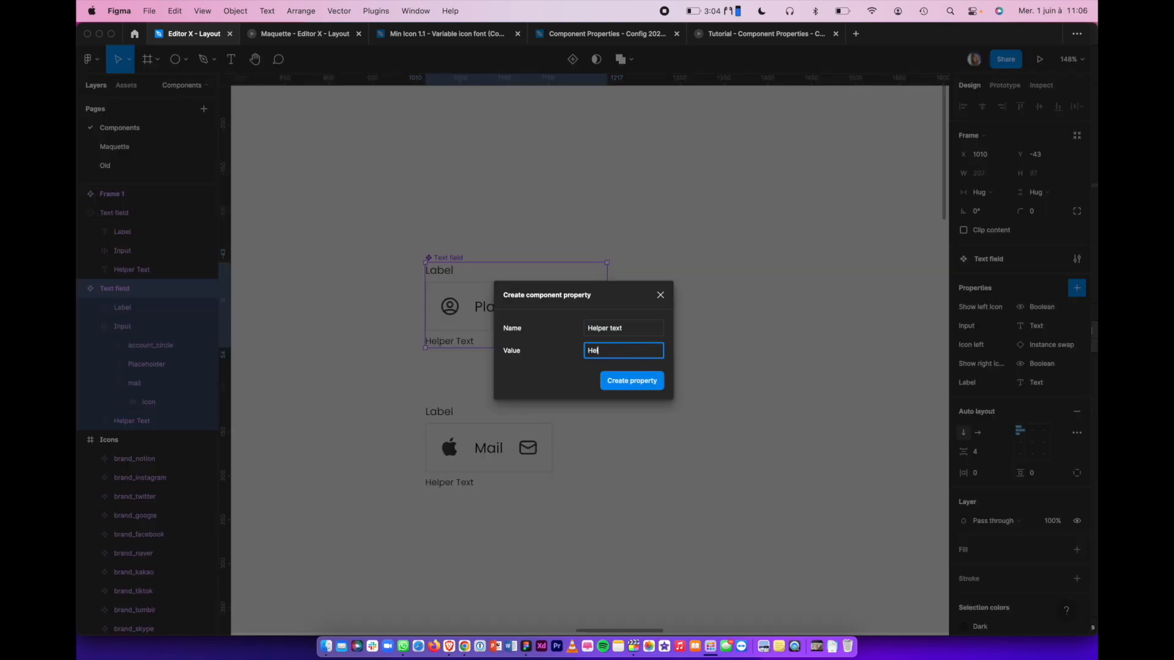
text(lper text)
click(628, 382)
Reorder the component's properties so Show right icon sits directly below Show left icon, and review the order on the instance
click(500, 416)
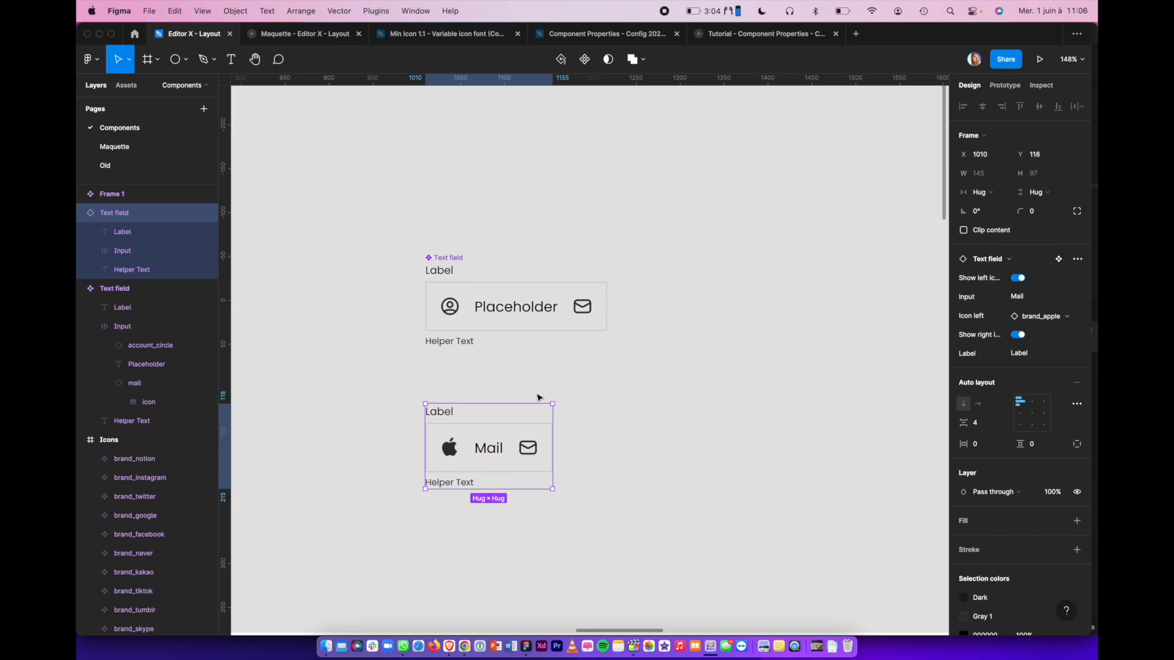
click(530, 281)
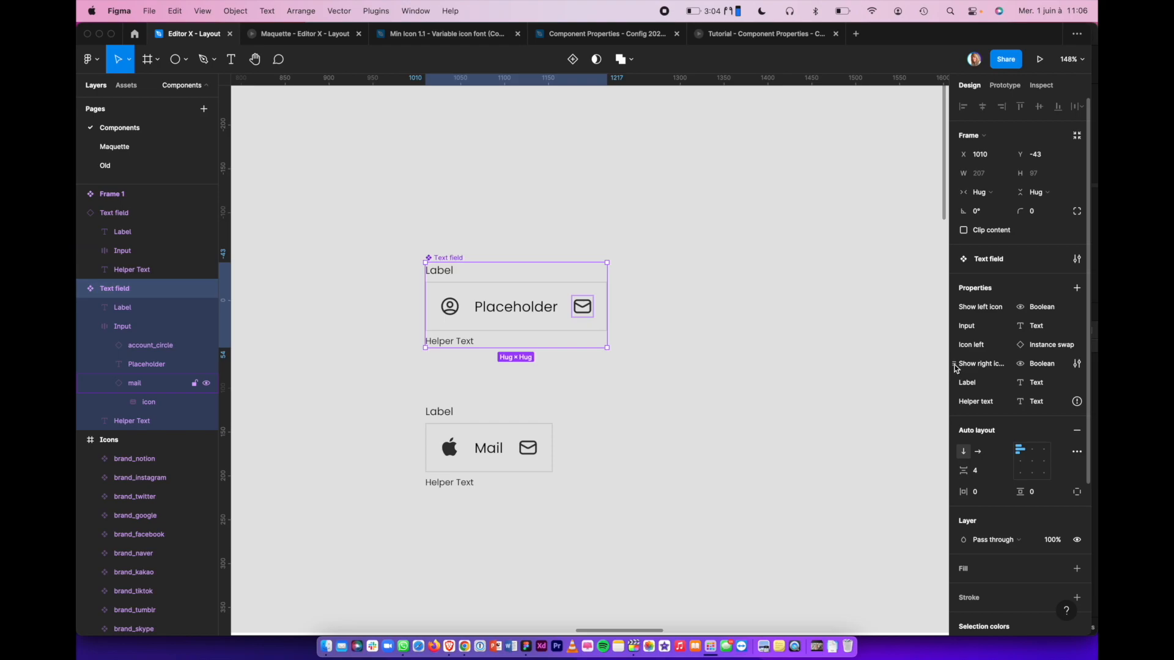
click(955, 365)
drag(954, 365, 961, 324)
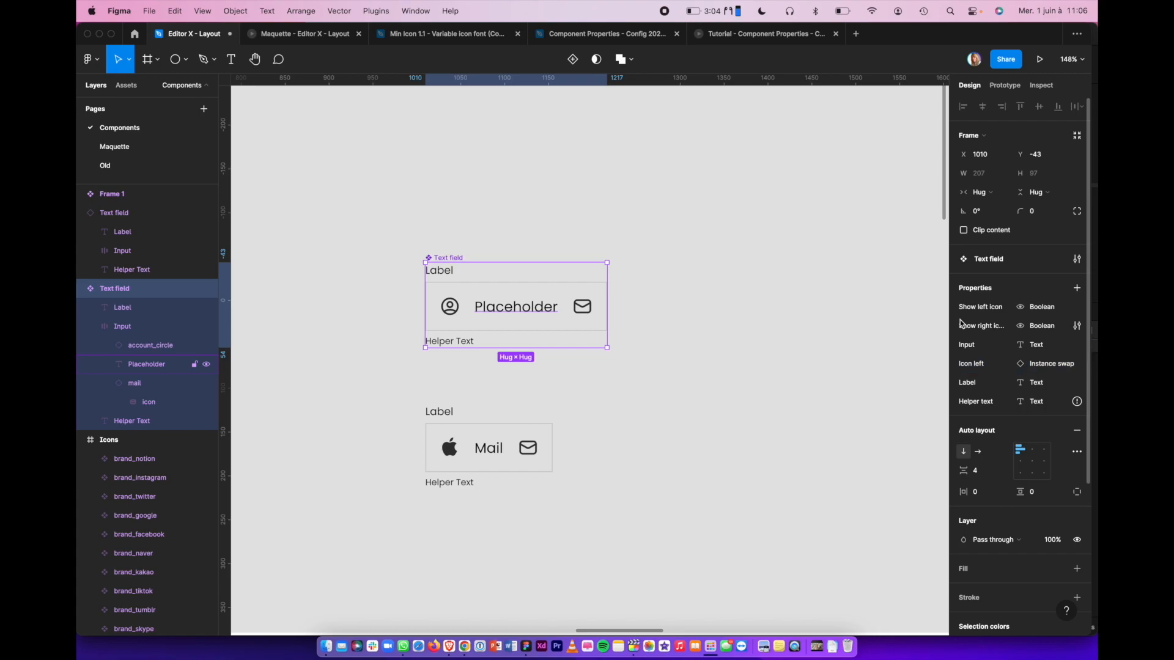
click(508, 417)
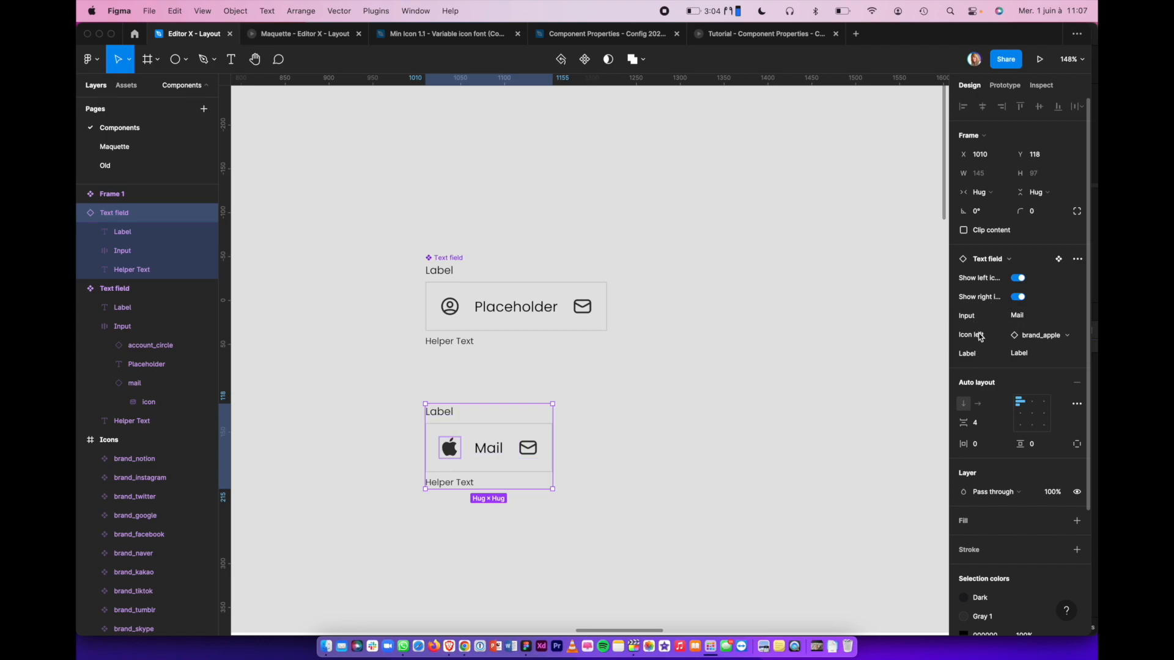
Move the Text field component to about X 1261, Y -78 and add a variant property to it
click(484, 281)
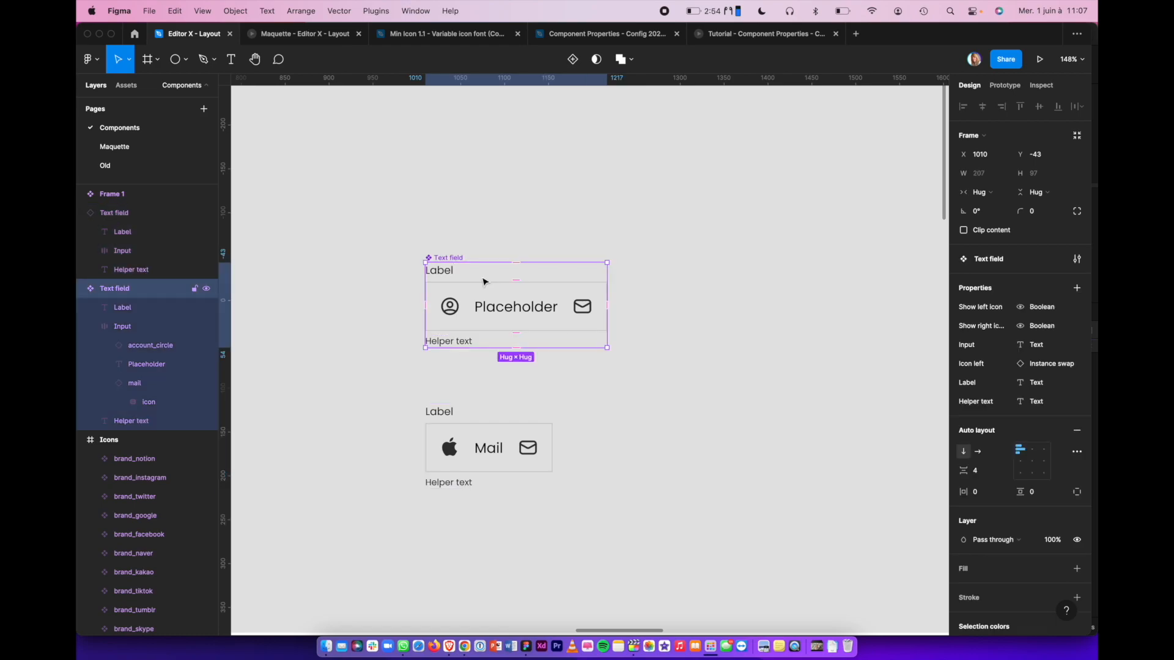
drag(493, 277, 644, 274)
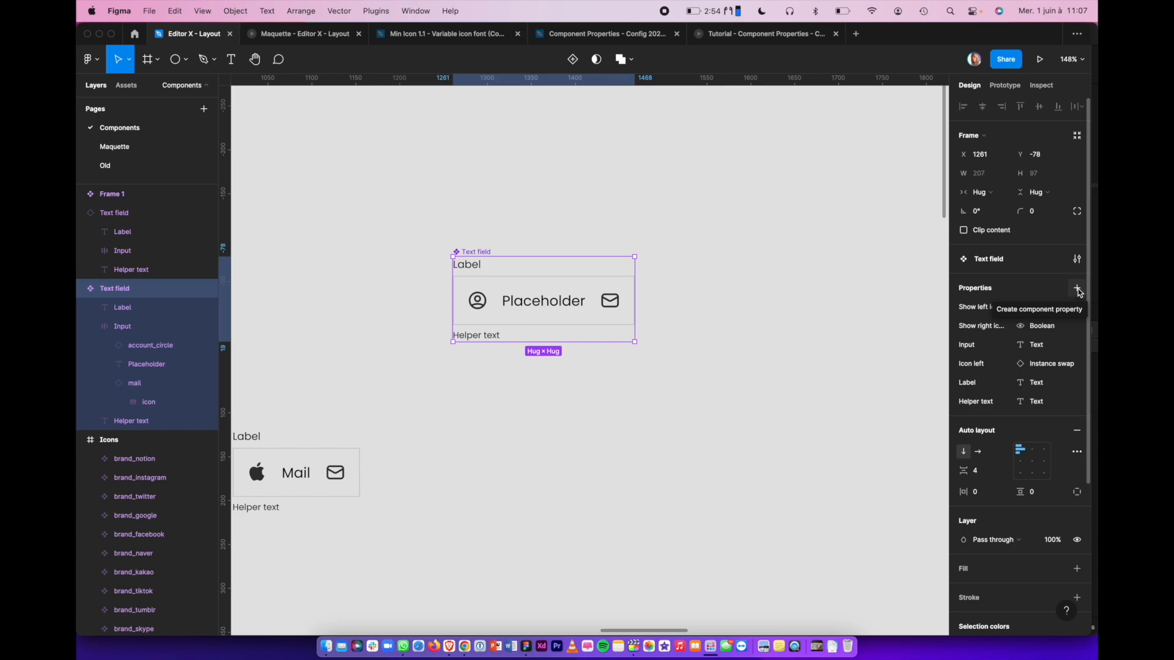
click(1077, 289)
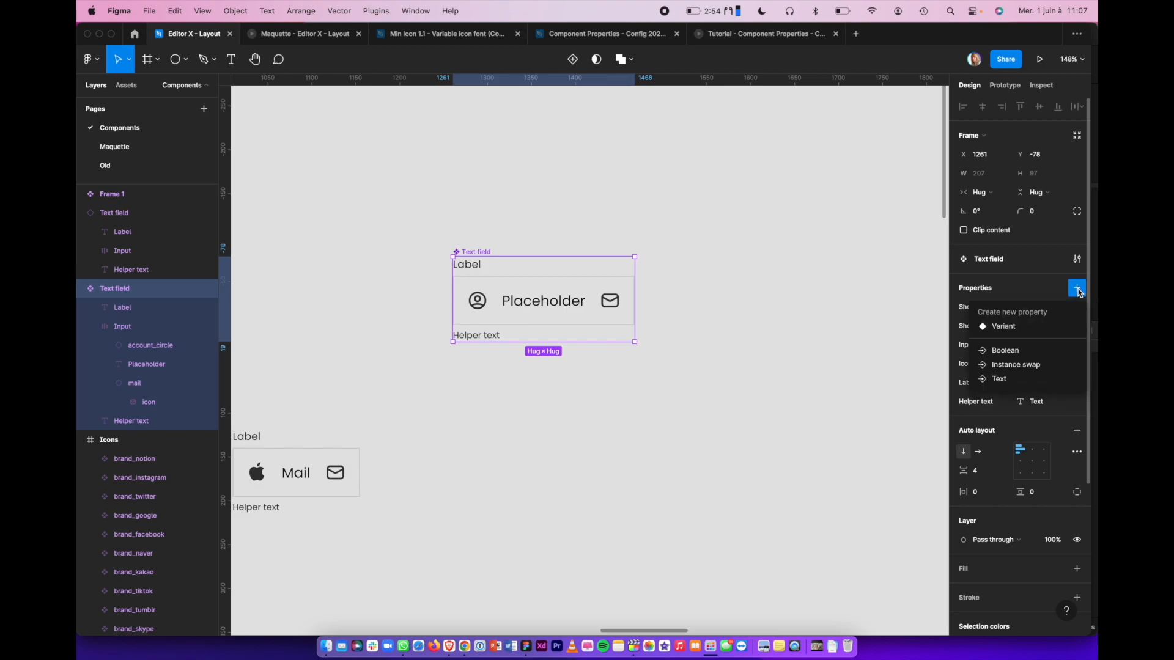
click(1005, 327)
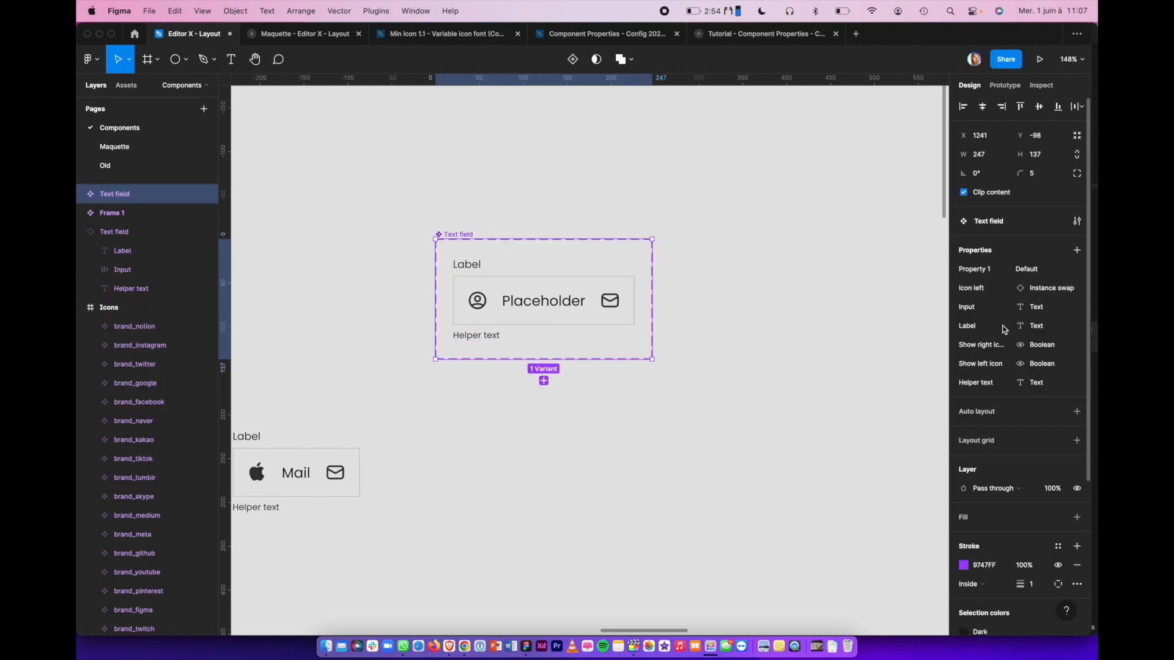
Add a second variant named Hover to the Text field set and rename the variant property as State
click(543, 381)
key(Escape)
double_click(975, 288)
text(Stat)
Set the stroke of the Hover variant's Input frame to black from the document colors
click(963, 492)
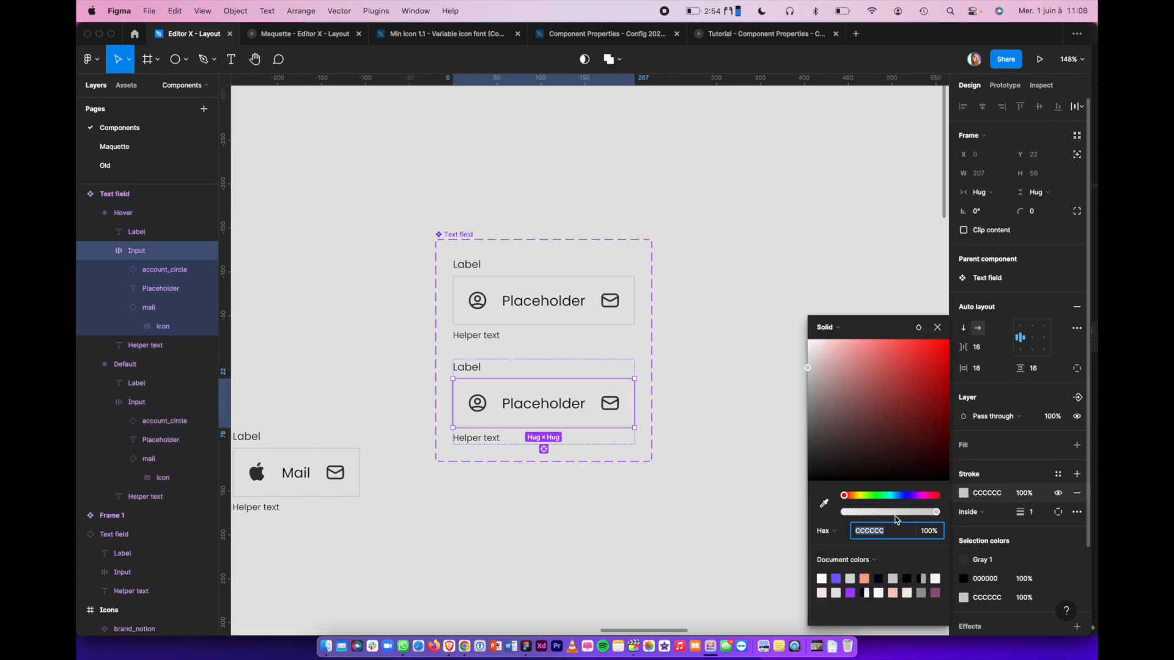
click(908, 572)
click(642, 449)
Add a third variant to the Text field set and set its State to Error
click(543, 484)
text(E)
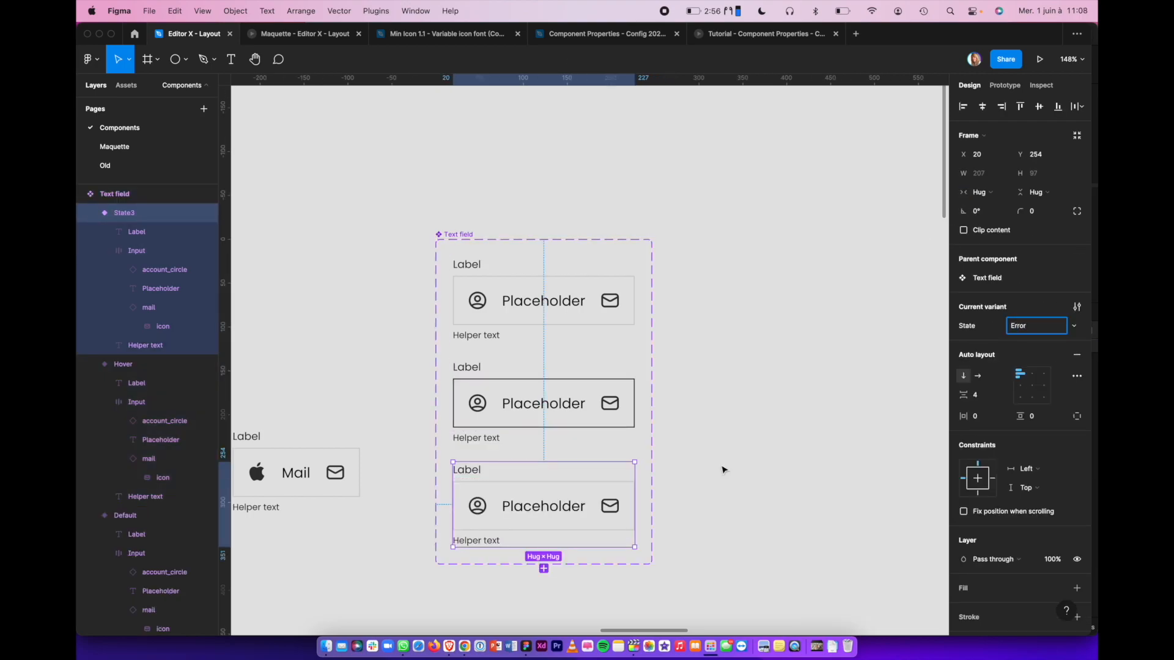
text(rror)
key(Return)
Select the Text field instance that shows Mail
click(393, 387)
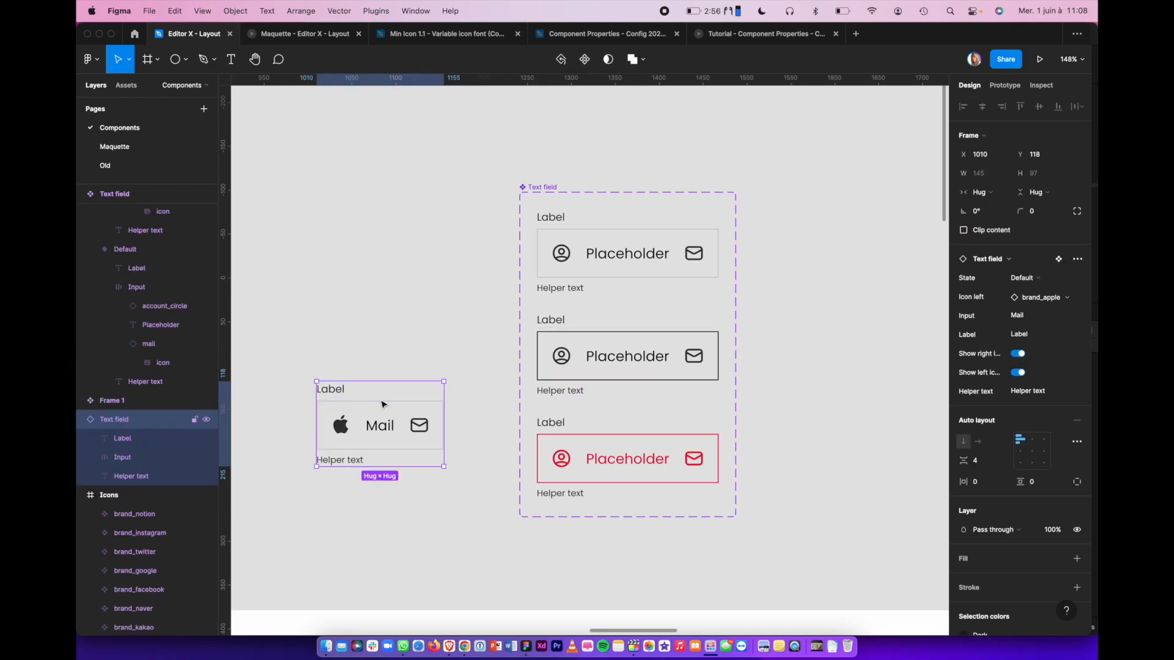